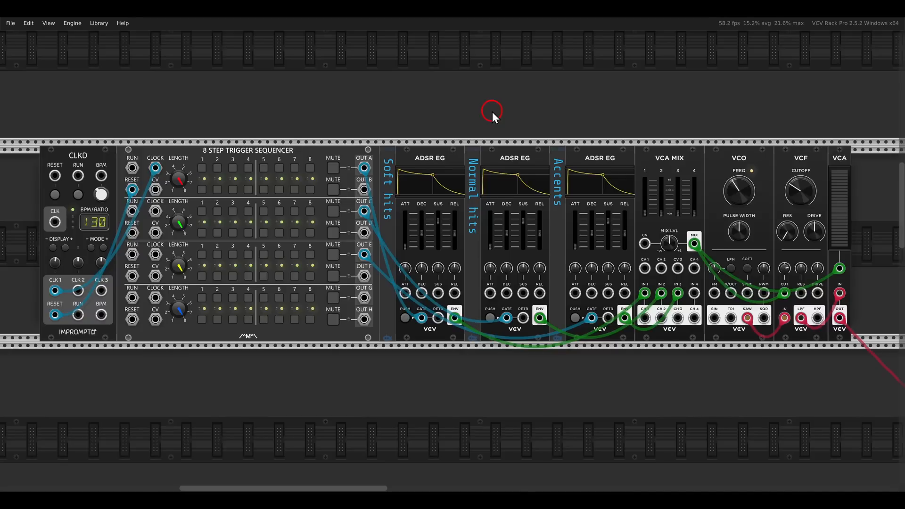
scroll(473, 143, up, 10)
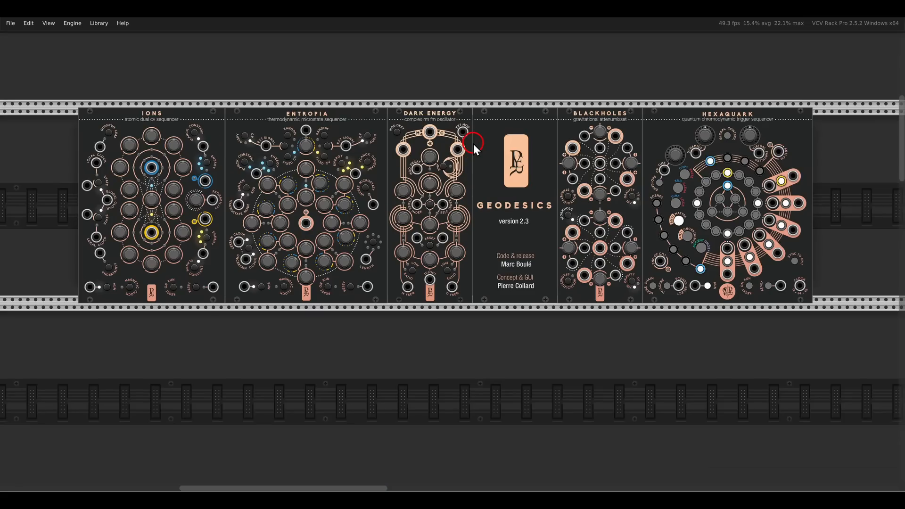
scroll(463, 78, up, 1)
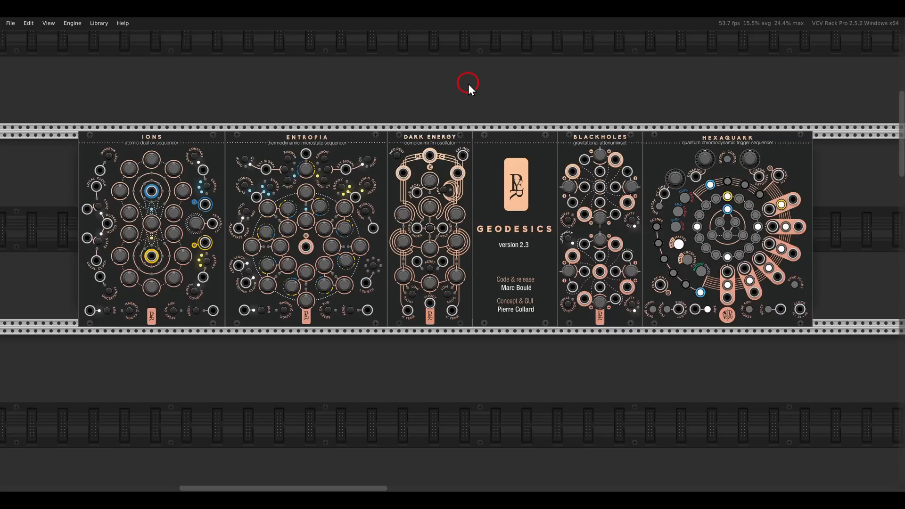
scroll(468, 83, down, 14)
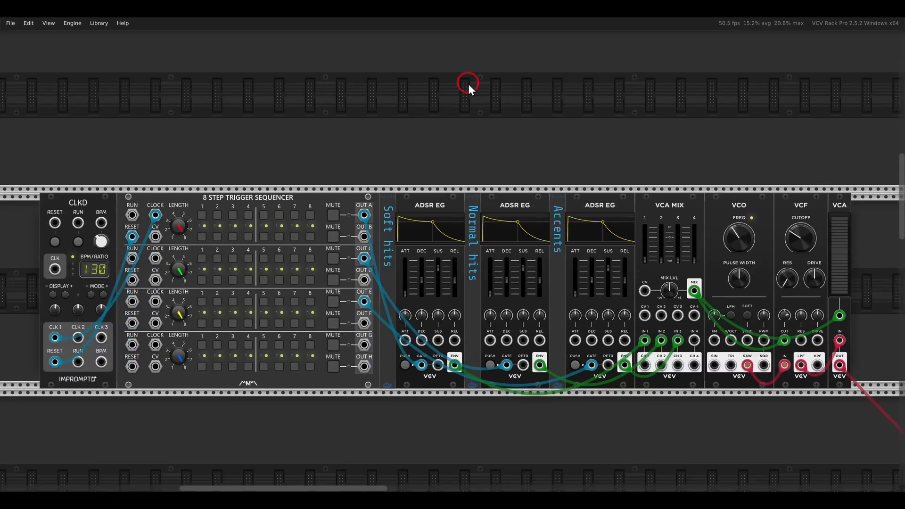
scroll(469, 84, down, 3)
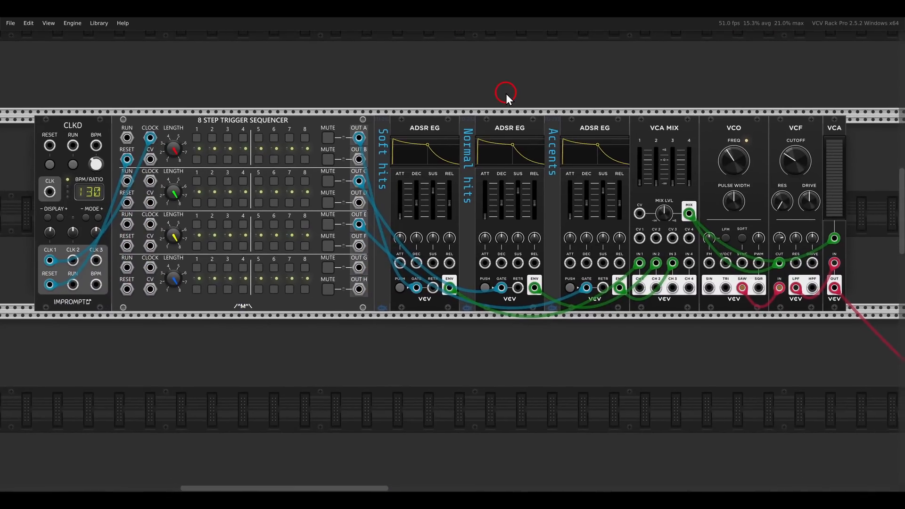
drag(506, 93, 505, 92)
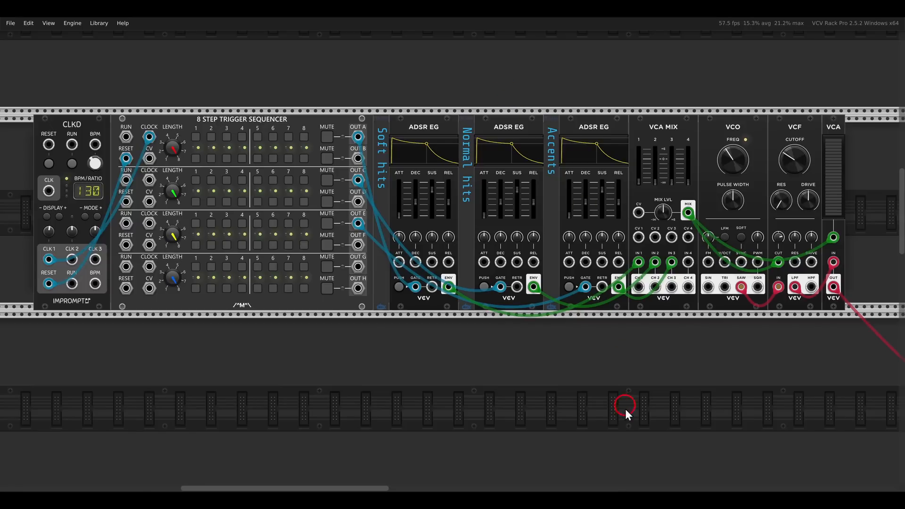
Switch to the image "Velocity and accents with multiple envelopes.png", examine its gate source, envelope, mixer and VCA diagram, and return to VCV Rack
click(615, 500)
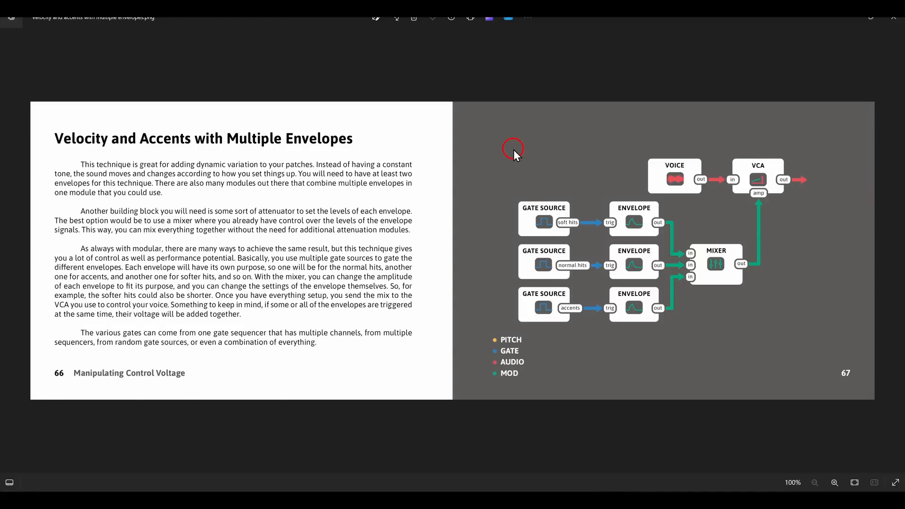
drag(595, 186, 671, 346)
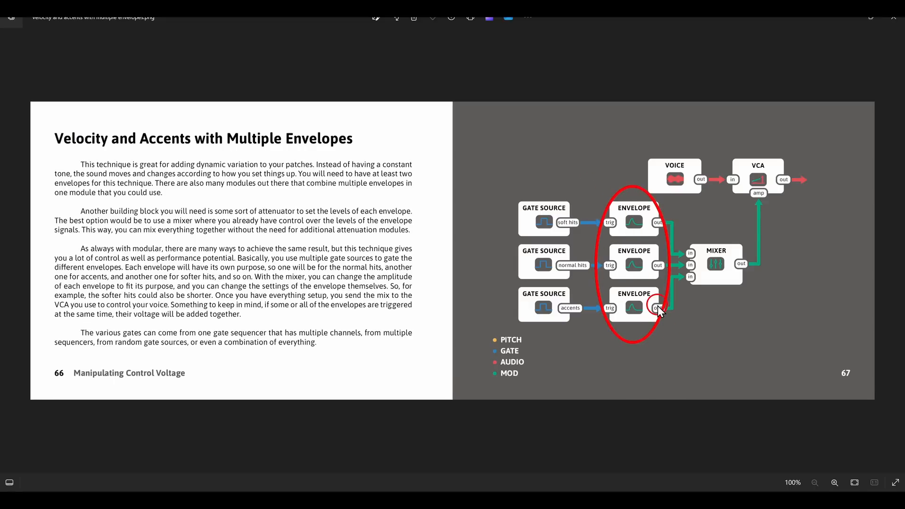
key(Escape)
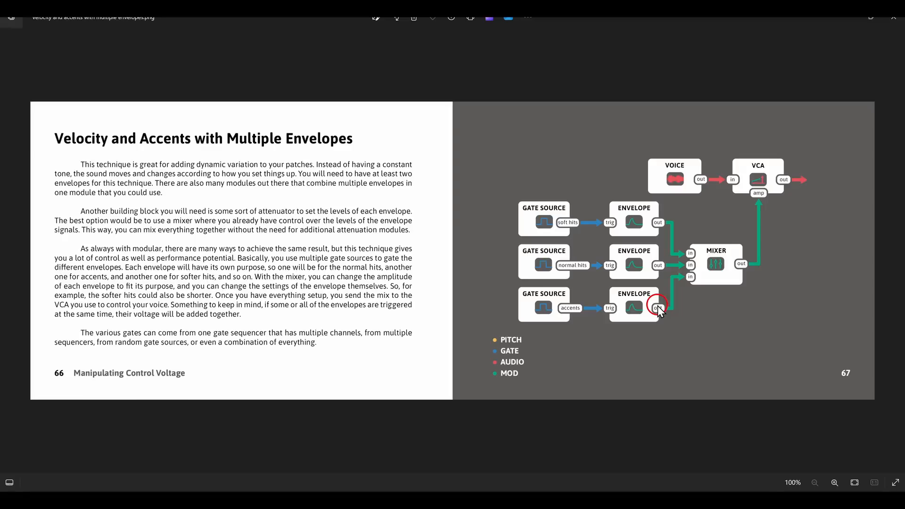
drag(492, 188, 593, 351)
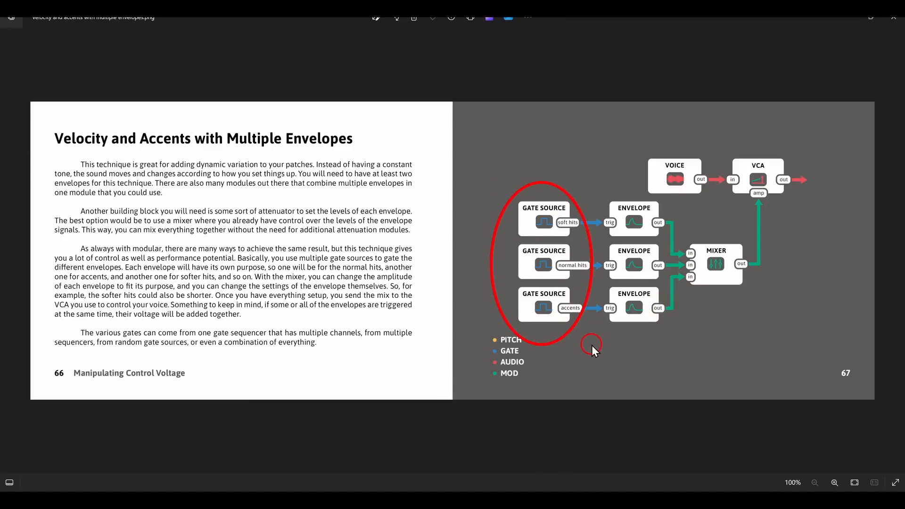
key(Escape)
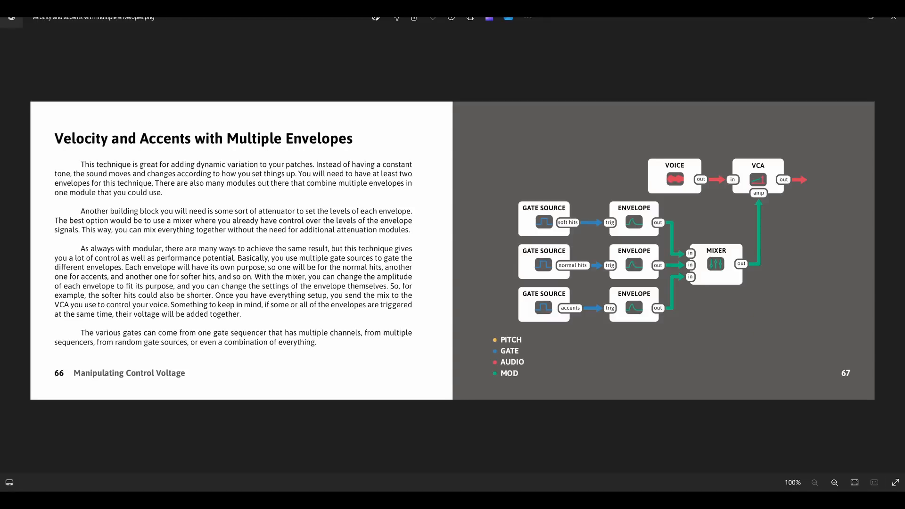
drag(672, 230, 773, 315)
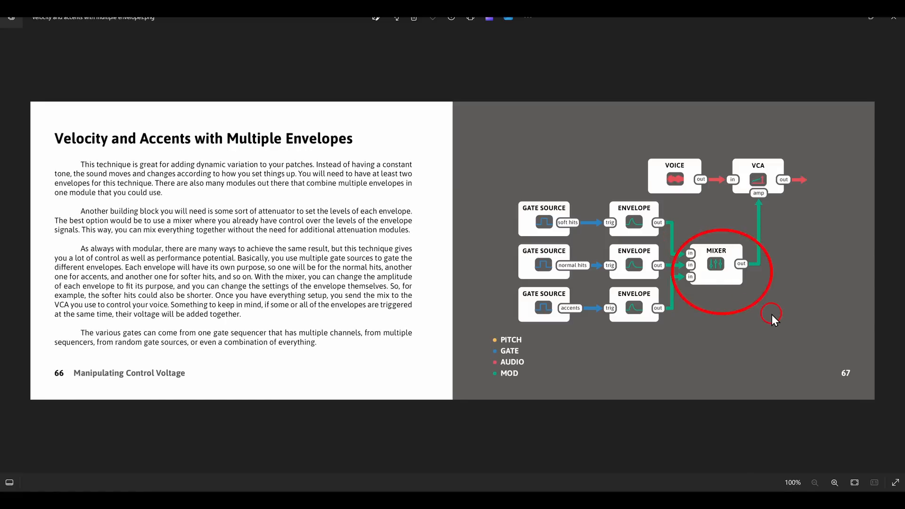
drag(725, 144, 807, 230)
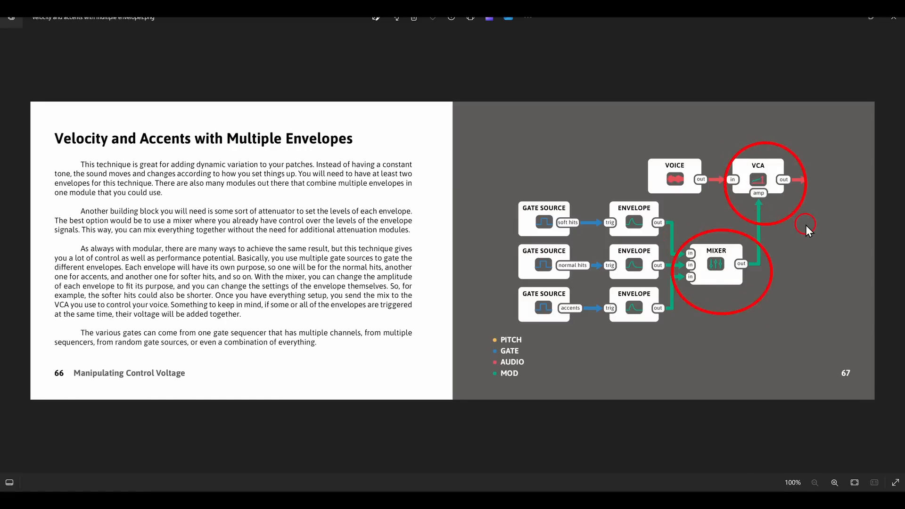
key(Escape)
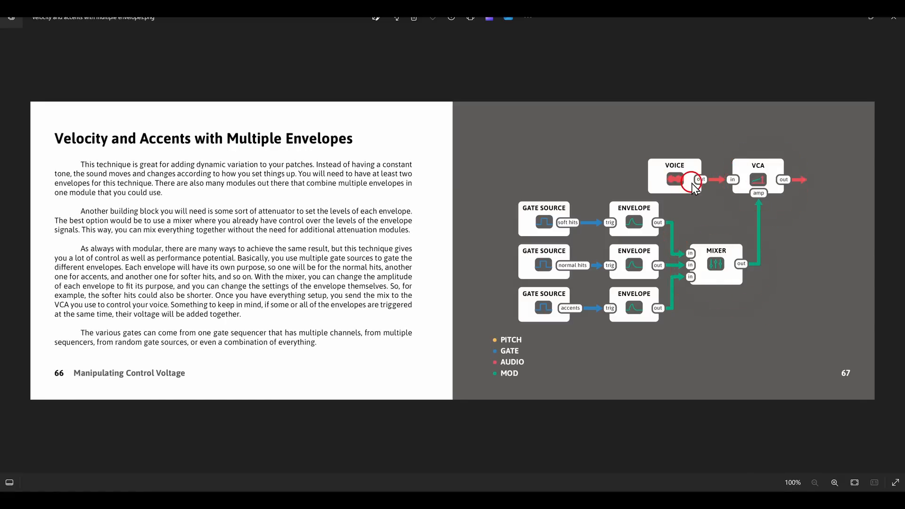
key(alt+Tab)
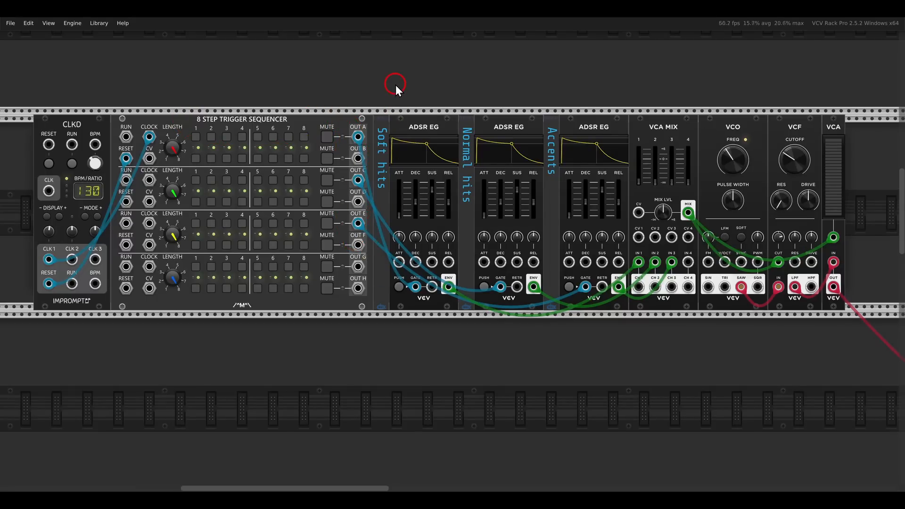
Start the CLKD clock and turn on steps 1, 4 and 5 of trigger C for the normal hits
click(74, 165)
scroll(265, 172, up, 3)
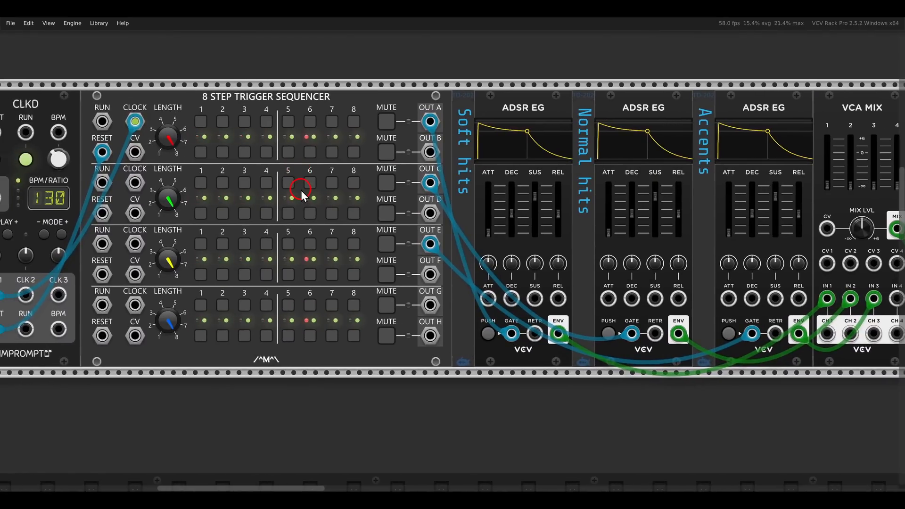
click(201, 183)
click(266, 183)
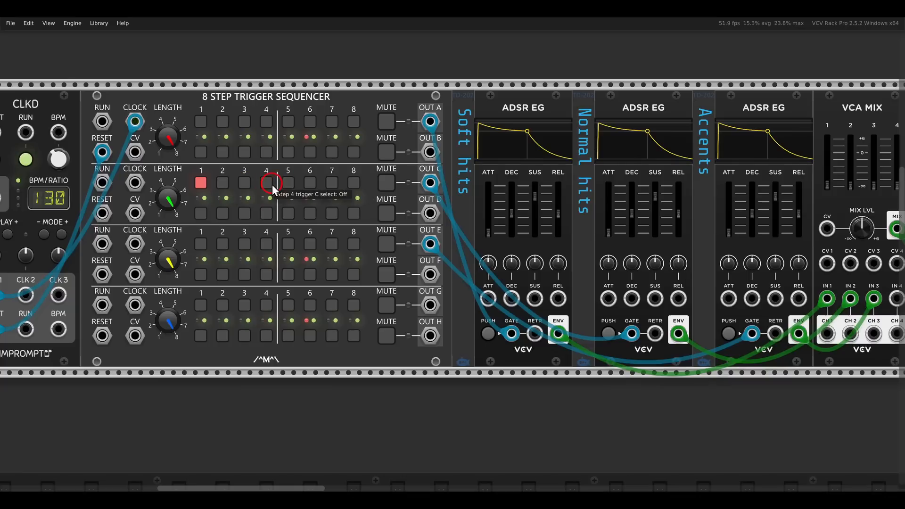
click(288, 183)
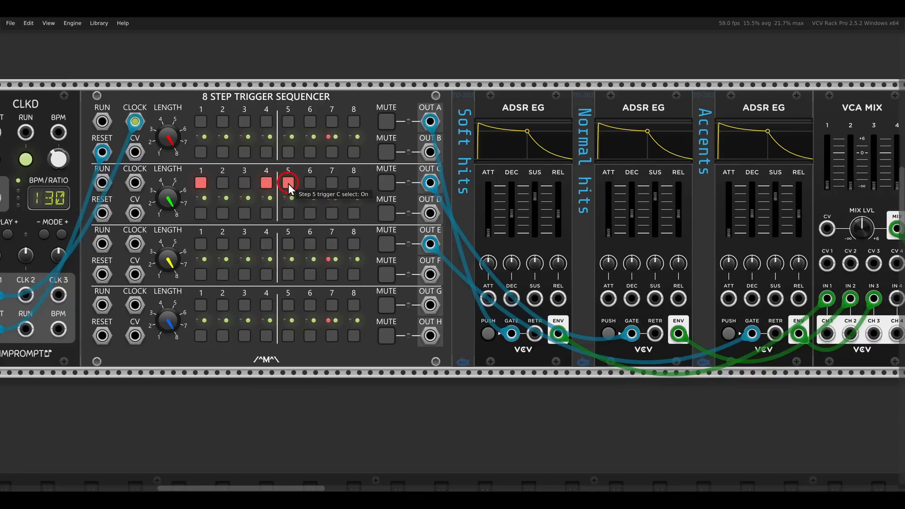
Raise the VCA MIX channel 2 level to slightly below 0 dB for the normal hits
drag(507, 220, 300, 224)
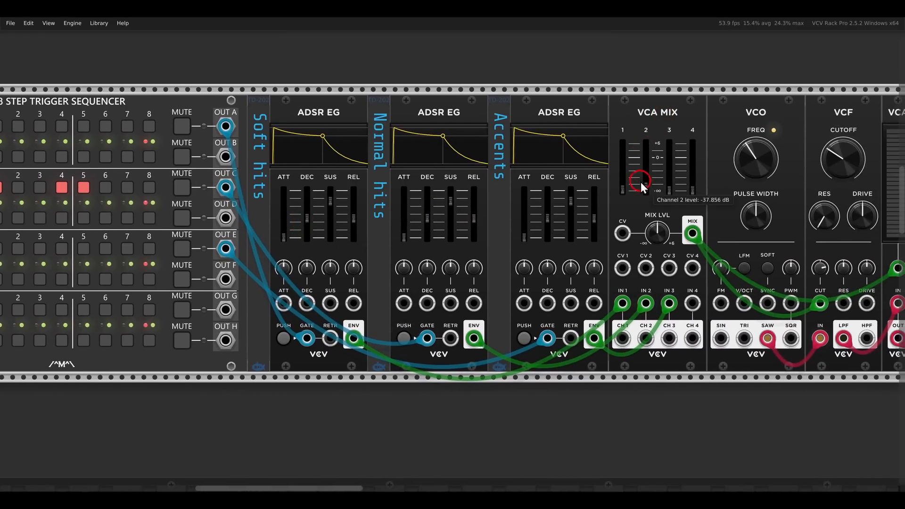
drag(641, 182, 612, 135)
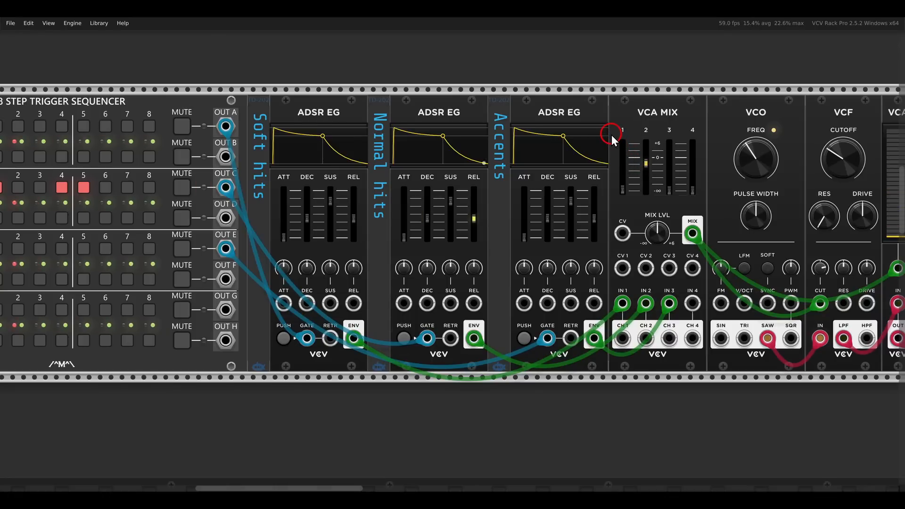
scroll(707, 174, right, 3)
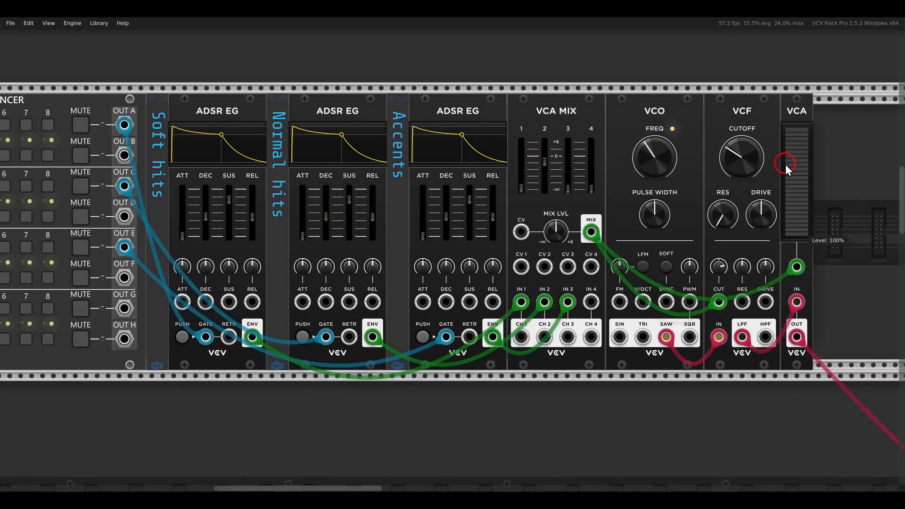
drag(764, 161, 830, 160)
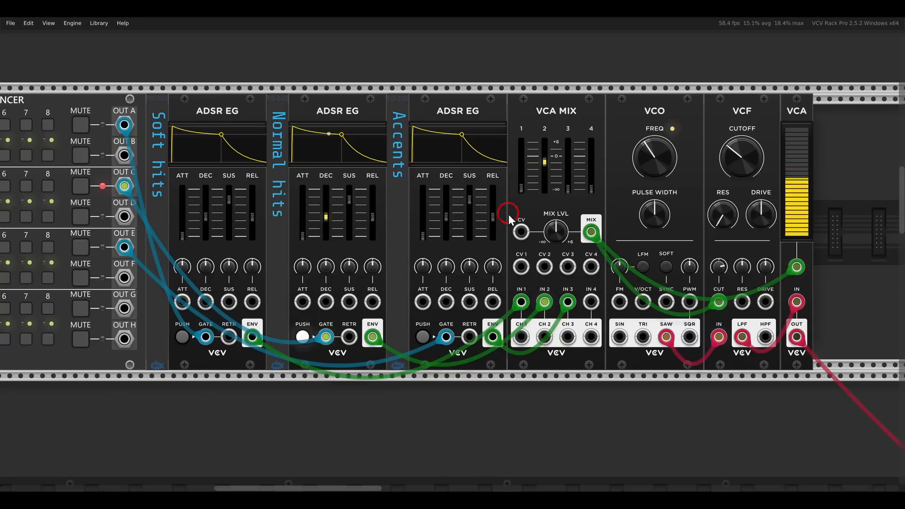
Turn on step 7 of trigger E for the accents and raise the VCA MIX channel 3 level to just above 0 dB
drag(339, 192, 663, 183)
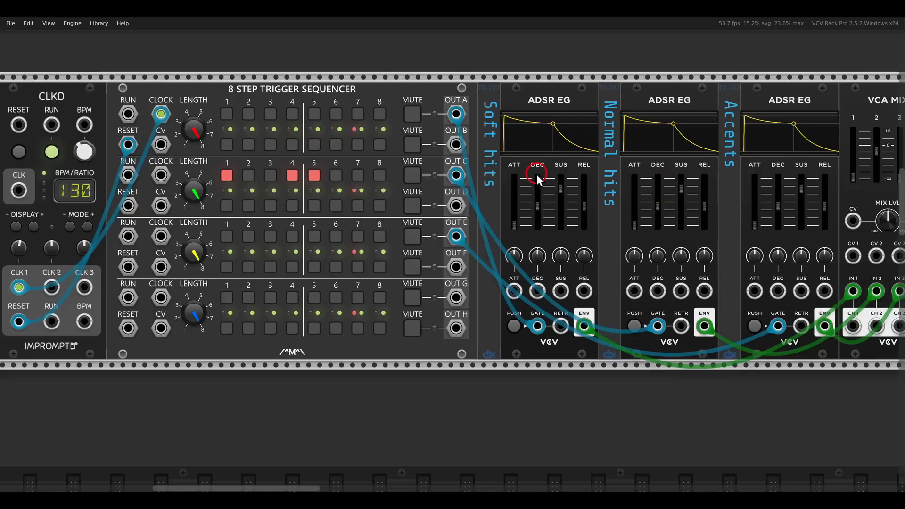
click(357, 236)
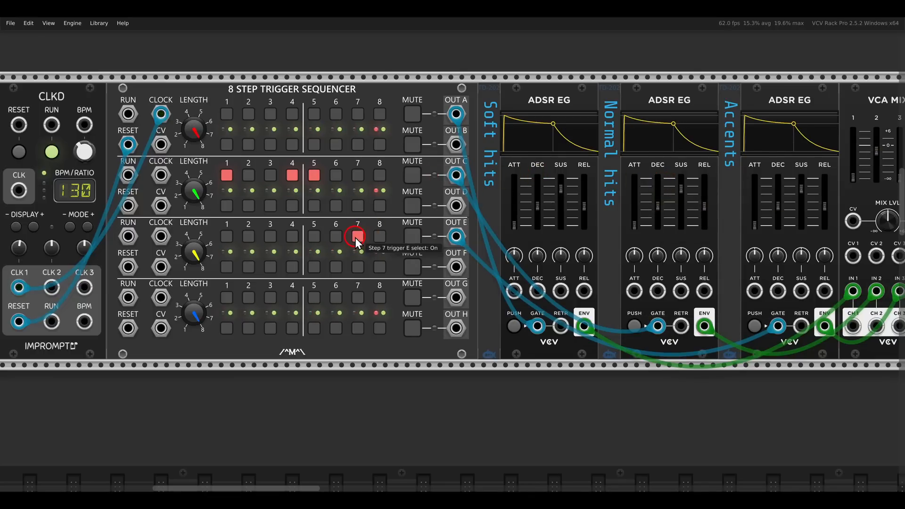
drag(685, 162, 568, 165)
mouse_move(615, 80)
mouse_down()
mouse_move(714, 134)
mouse_move(675, 159)
mouse_up()
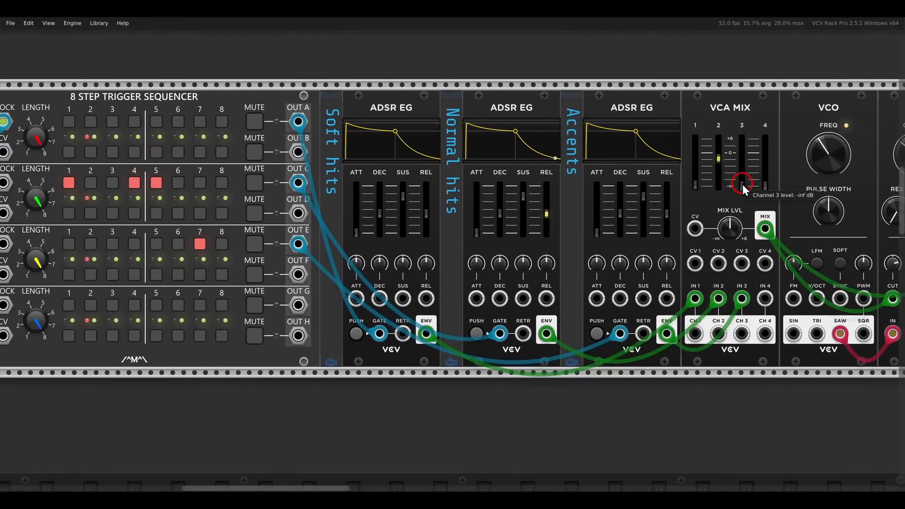
drag(743, 185, 715, 115)
mouse_move(742, 150)
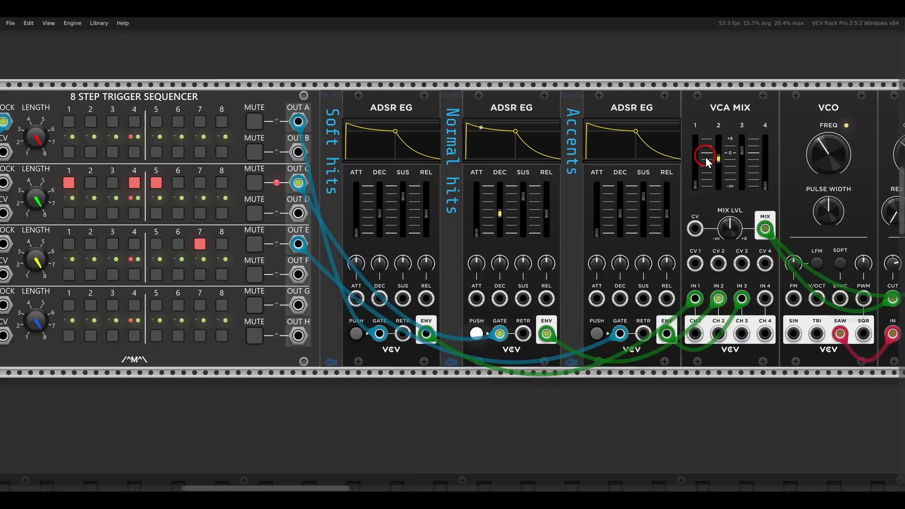
Slightly lengthen the Accents envelope's decay and release, and set the VCA MIX channel 3 level to about 0.19 dB
mouse_move(665, 210)
mouse_down()
mouse_move(667, 198)
mouse_move(618, 202)
mouse_move(666, 206)
mouse_up()
mouse_move(664, 209)
drag(742, 151, 742, 154)
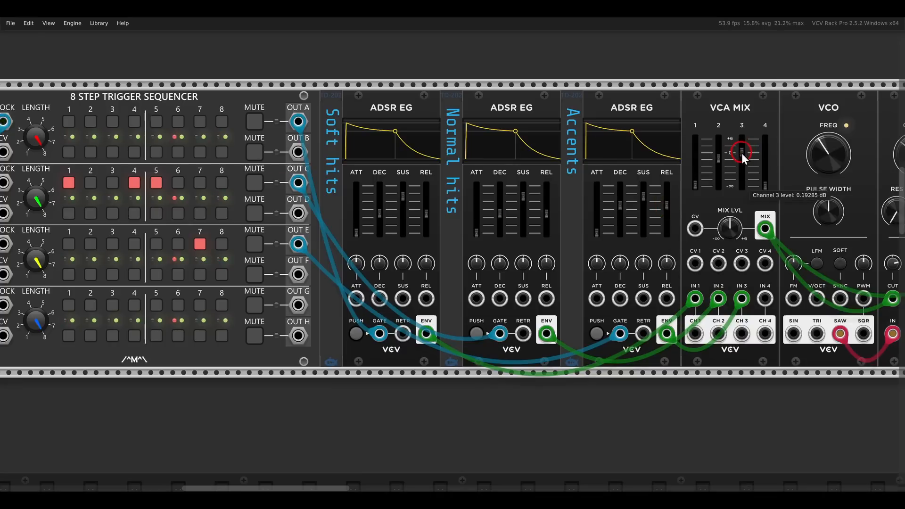
drag(621, 205, 664, 204)
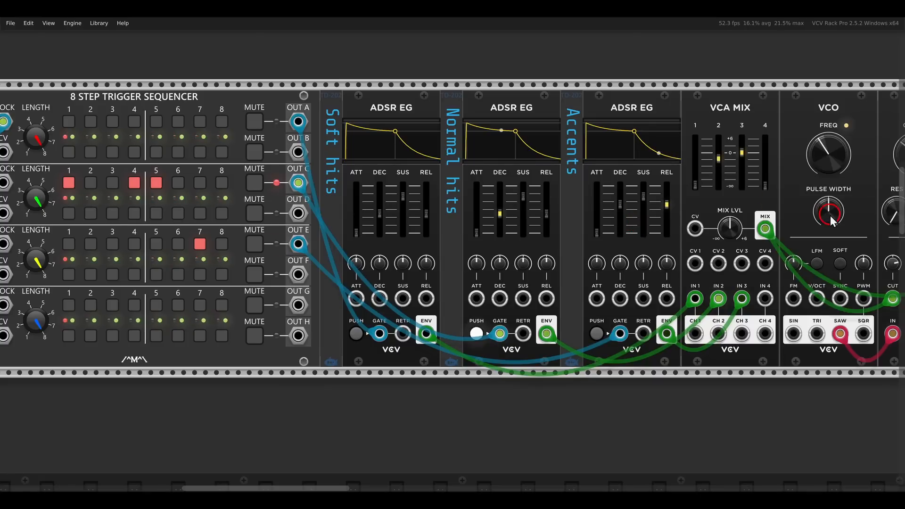
Turn on steps 3, 6 and 8 of trigger A for the soft hits
scroll(483, 222, left, 8)
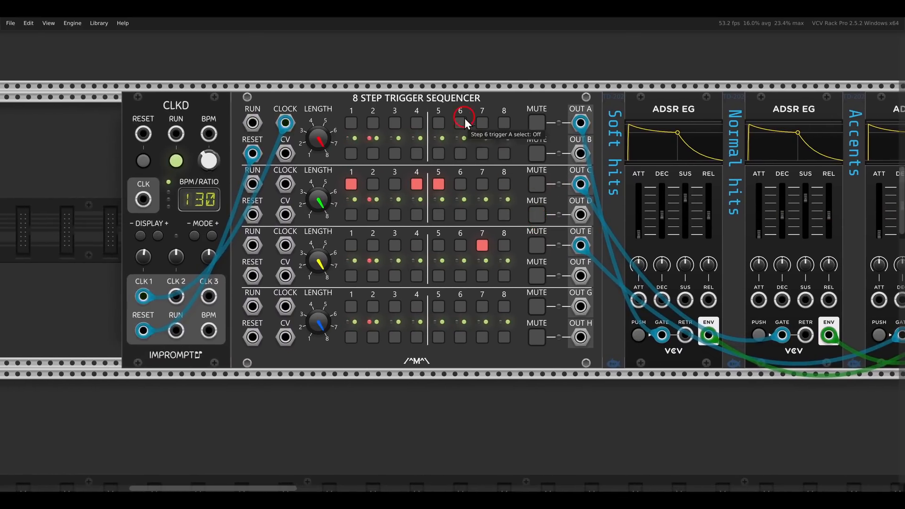
click(397, 123)
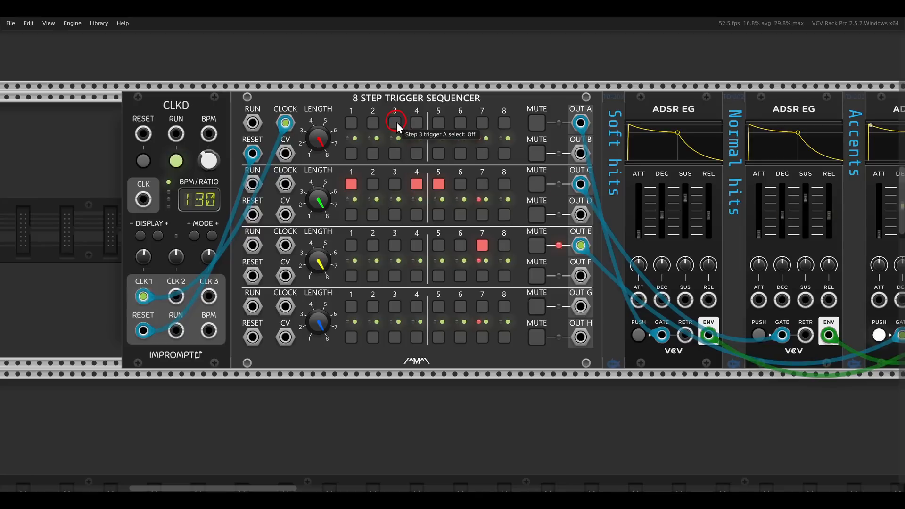
click(458, 124)
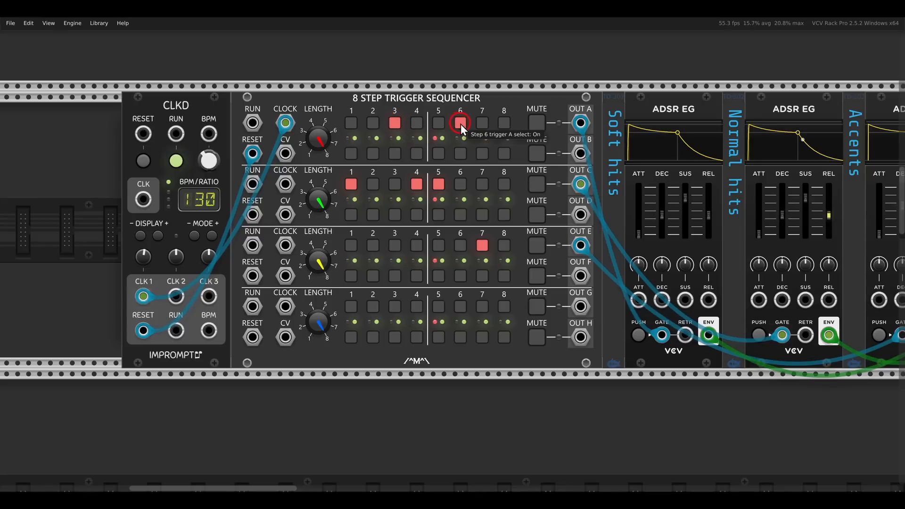
click(513, 129)
Raise the VCA MIX channel 1 level to somewhat below channel 2, and slightly shorten the Accents envelope's decay
drag(664, 237, 373, 238)
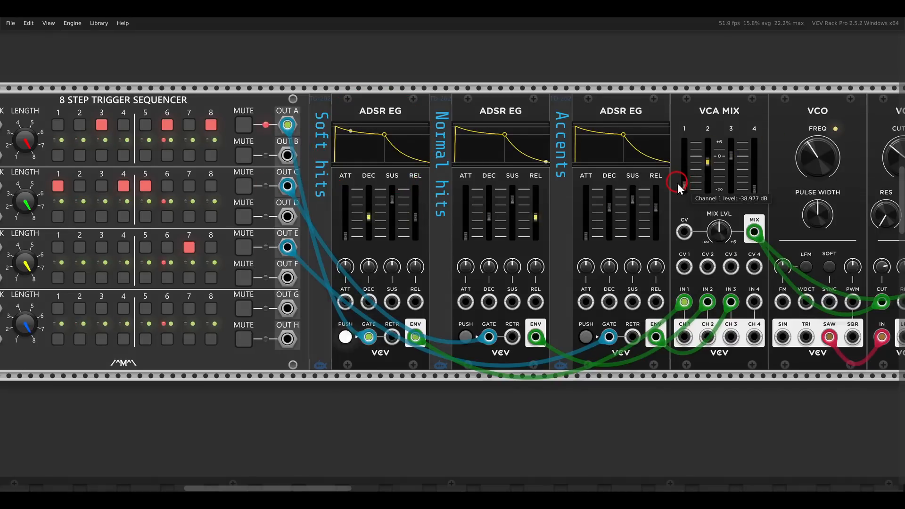
drag(677, 183, 646, 152)
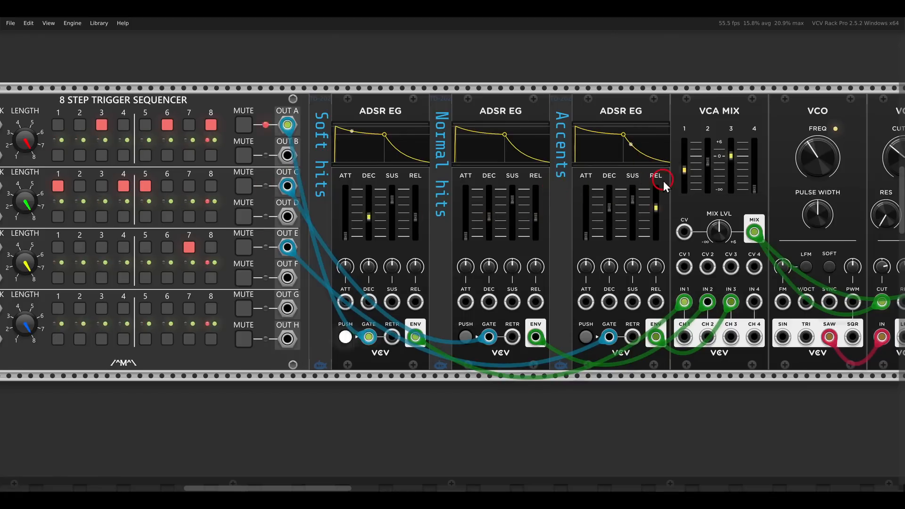
drag(610, 207, 610, 210)
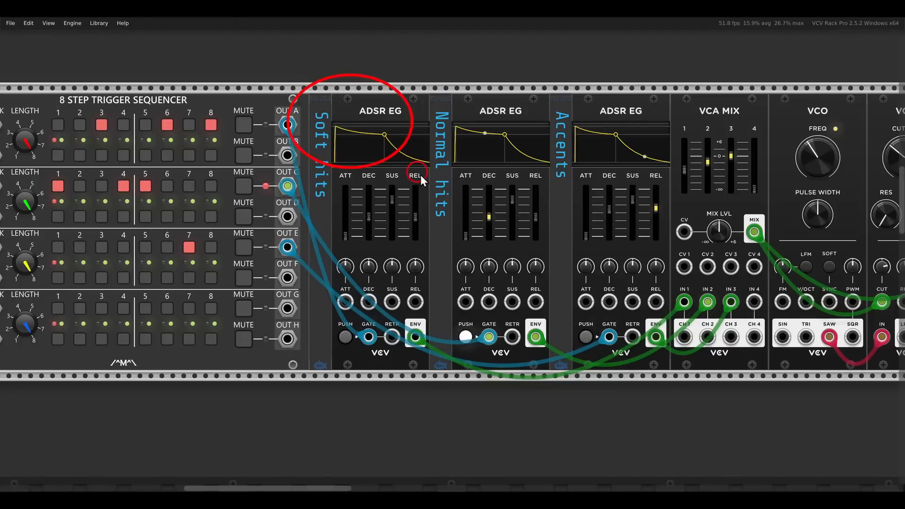
Lower the Soft hits envelope's sustain to its minimum and set its decay to about 30.8 ms
drag(392, 201, 396, 299)
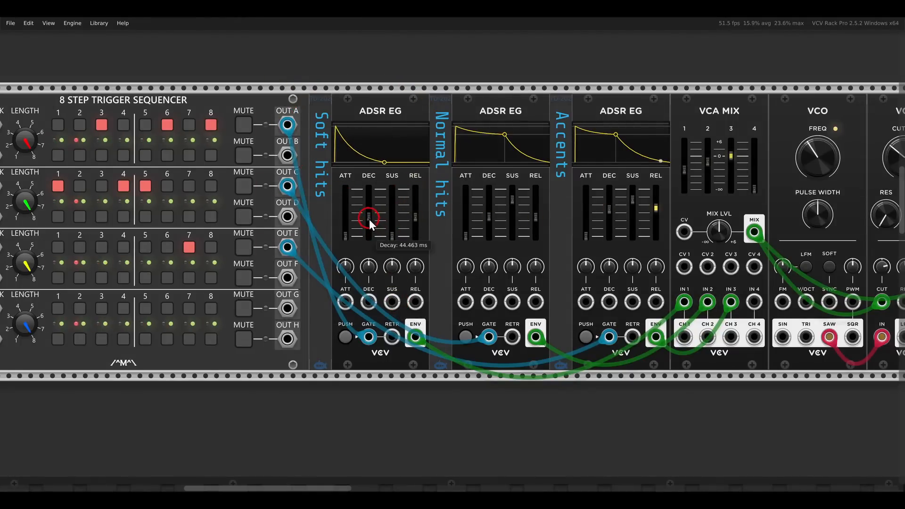
drag(370, 224, 518, 217)
scroll(381, 227, down, 1)
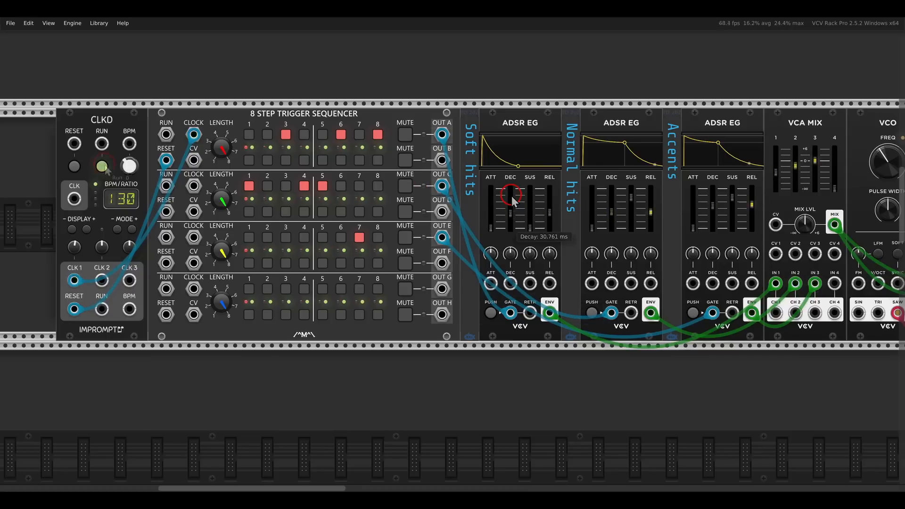
Start the Muxlicer in the Befaco patch with the two MEX expanders and Rampage, and stop it again
scroll(105, 165, down, 10)
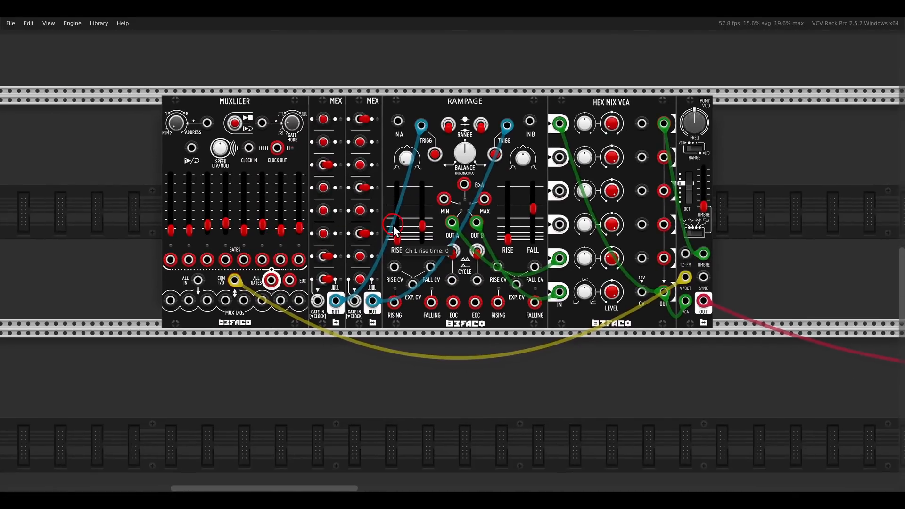
scroll(400, 231, up, 2)
scroll(409, 232, up, 1)
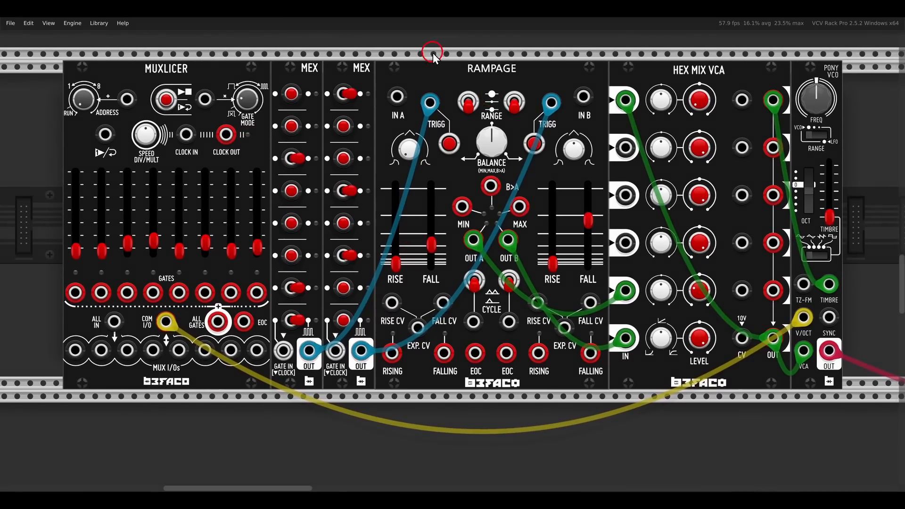
drag(429, 46, 548, 94)
drag(239, 45, 329, 100)
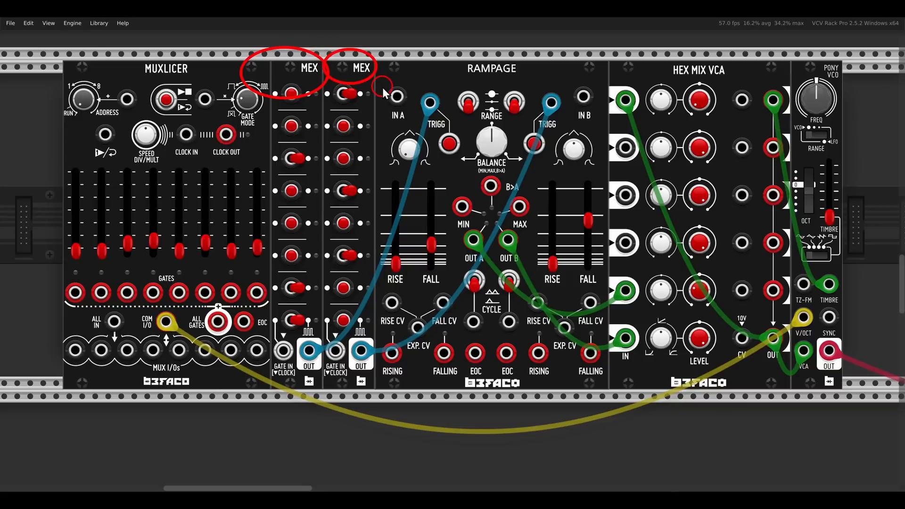
key(Escape)
drag(167, 100, 166, 79)
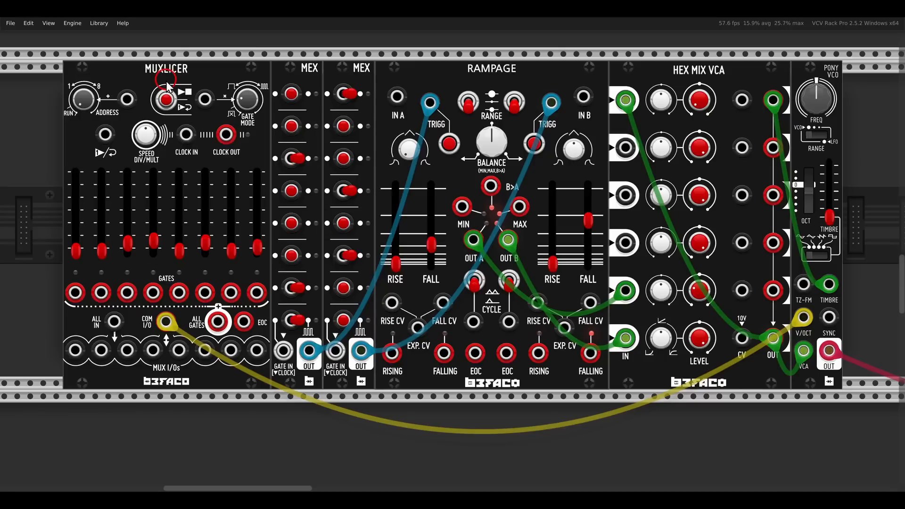
click(167, 100)
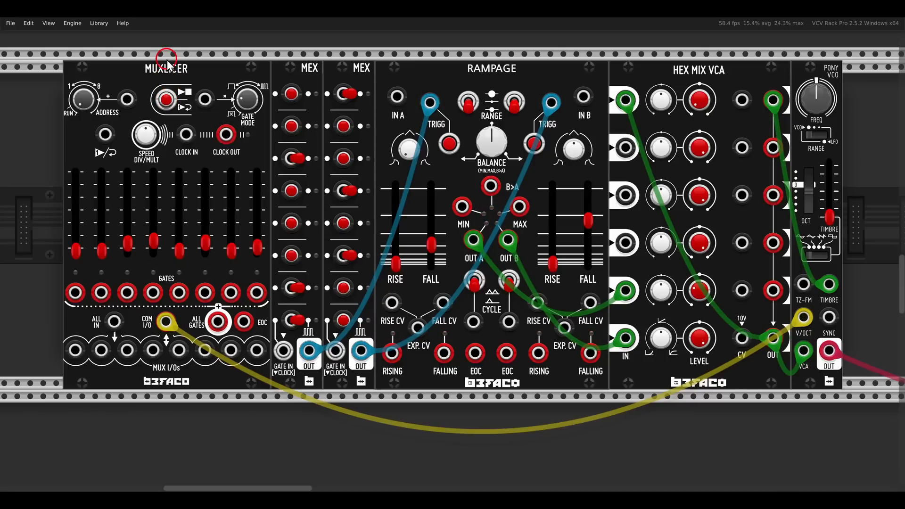
Run the CLKD clock in the patch containing the 16 Step Sequencer, Muxlicer and Euclidean Sequencer
scroll(235, 134, down, 2)
scroll(236, 131, down, 17)
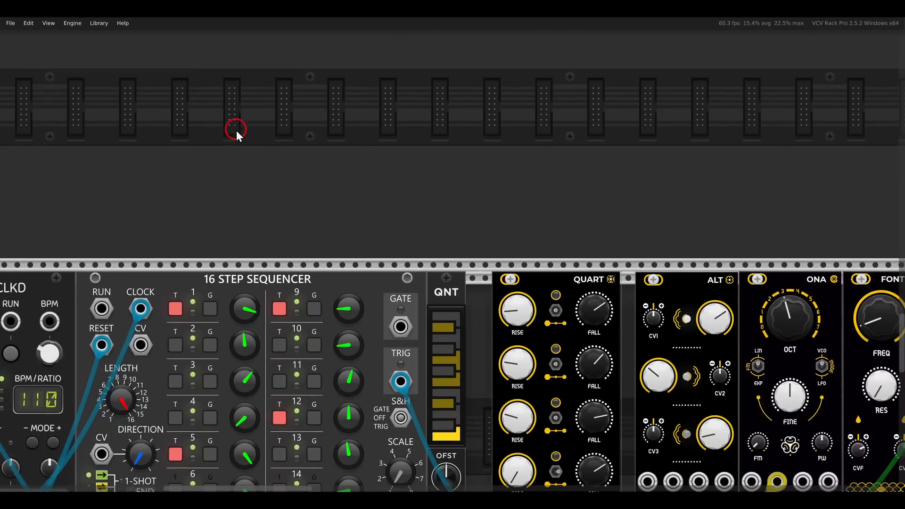
scroll(236, 131, down, 2)
drag(301, 206, 342, 42)
scroll(344, 115, down, 1)
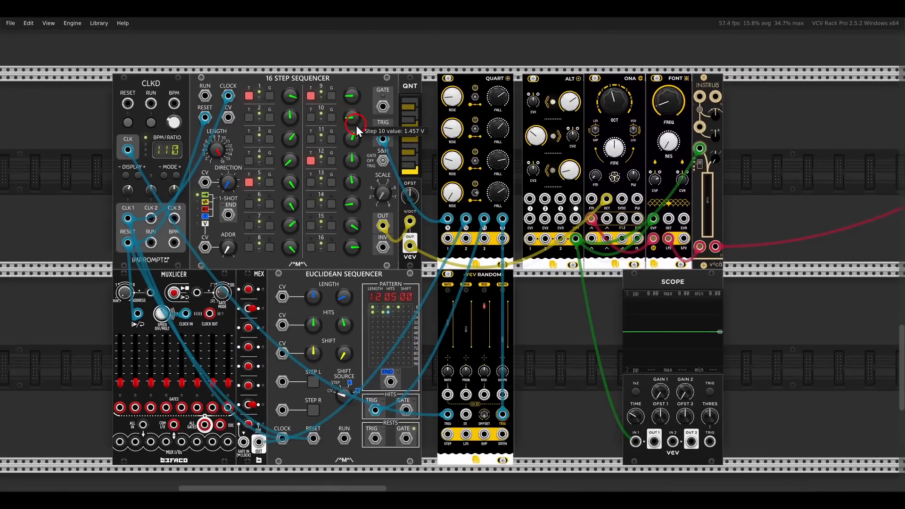
drag(355, 126, 378, 98)
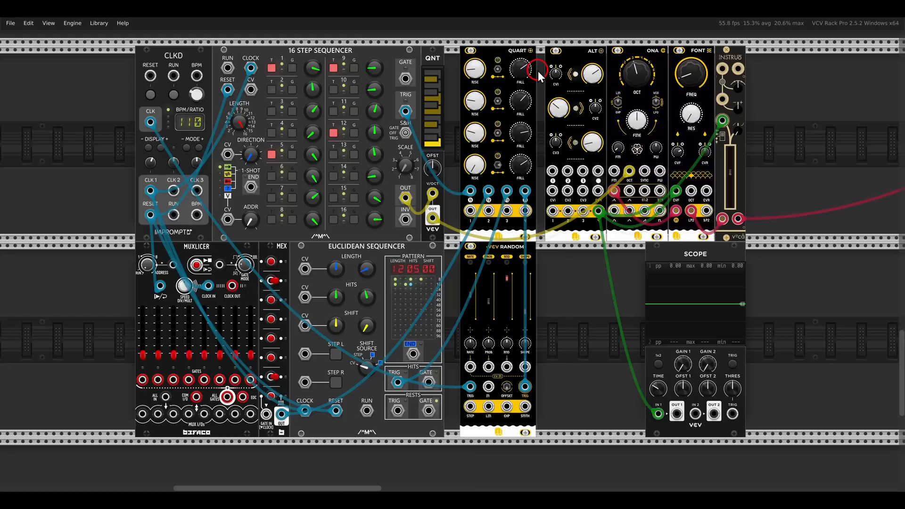
click(174, 95)
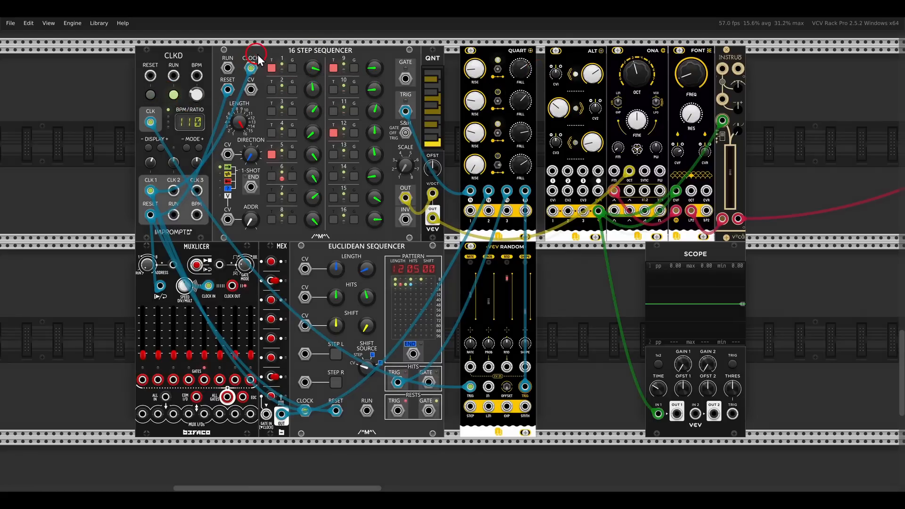
drag(257, 53, 287, 78)
drag(251, 129, 291, 180)
mouse_move(324, 53)
mouse_down()
mouse_move(355, 85)
mouse_move(360, 171)
mouse_up()
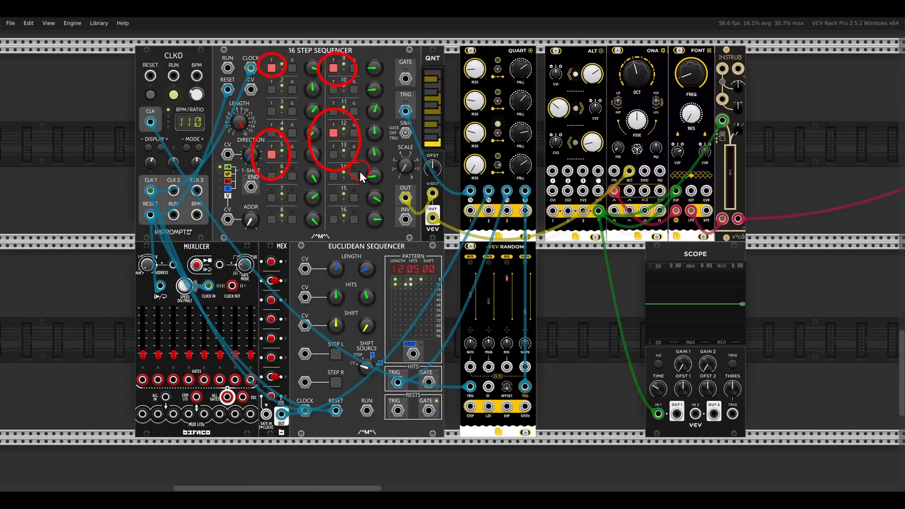
key(Escape)
Connect QUART's envelope outputs 1, 2 and 3 to ALT's inputs 1, 2 and 3
drag(470, 210, 553, 171)
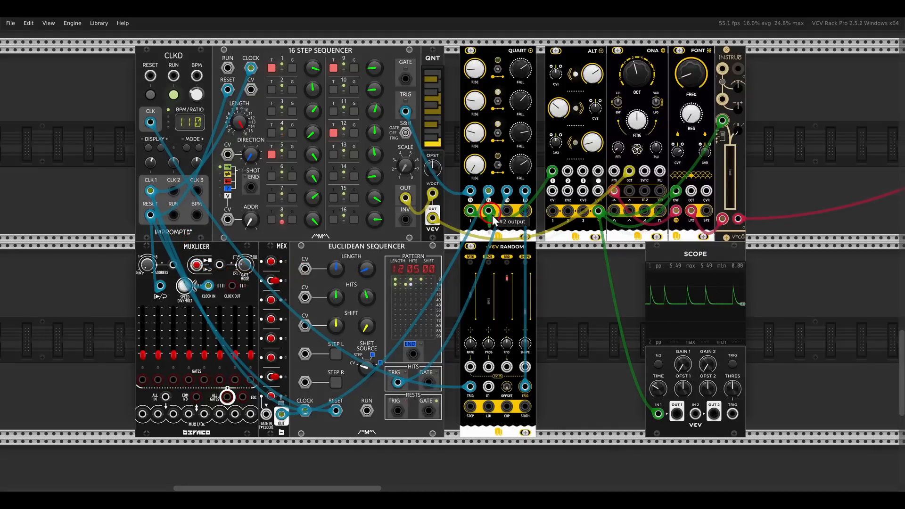
drag(567, 173, 567, 173)
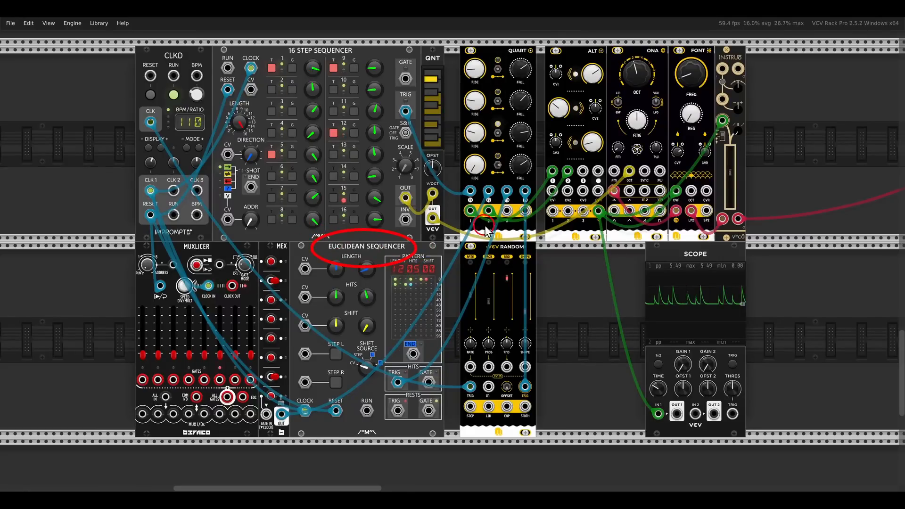
drag(507, 212, 583, 171)
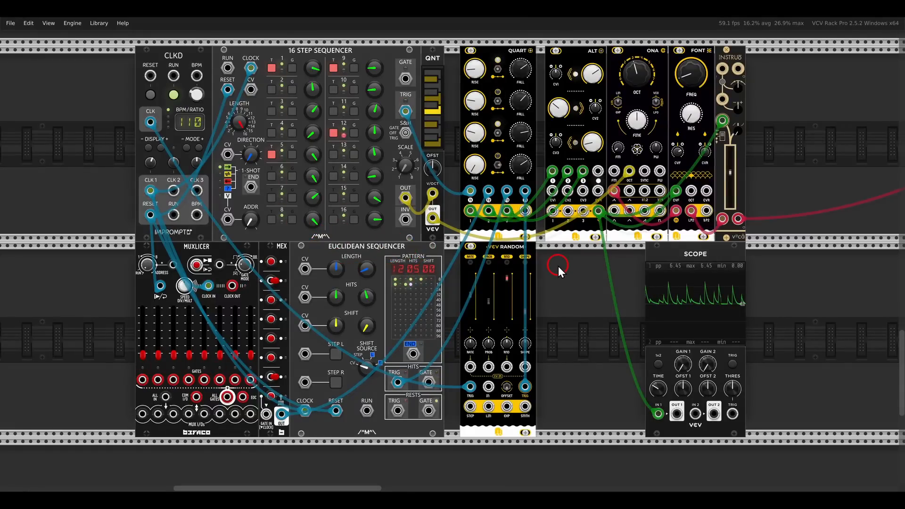
drag(267, 41, 373, 81)
drag(149, 244, 241, 282)
drag(298, 241, 431, 295)
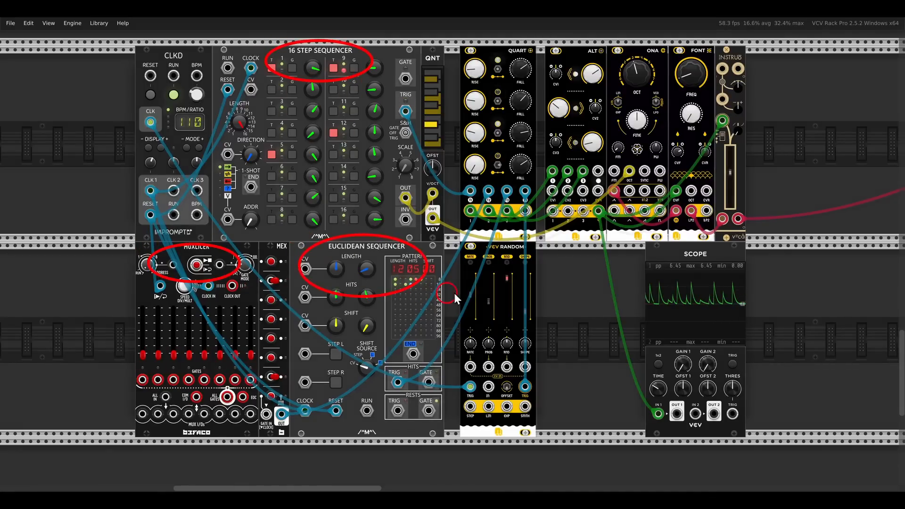
key(Escape)
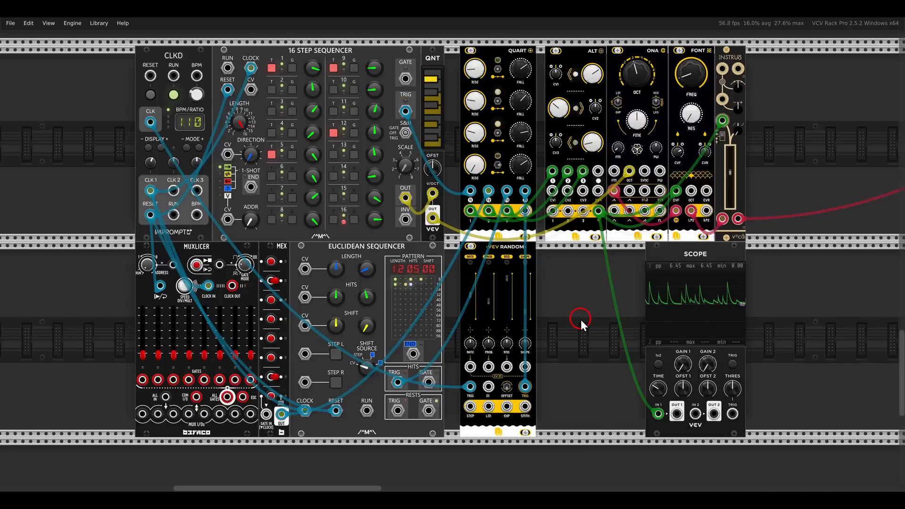
Set the PROB parameter of the VCV Random module to about 0.345
scroll(580, 320, up, 3)
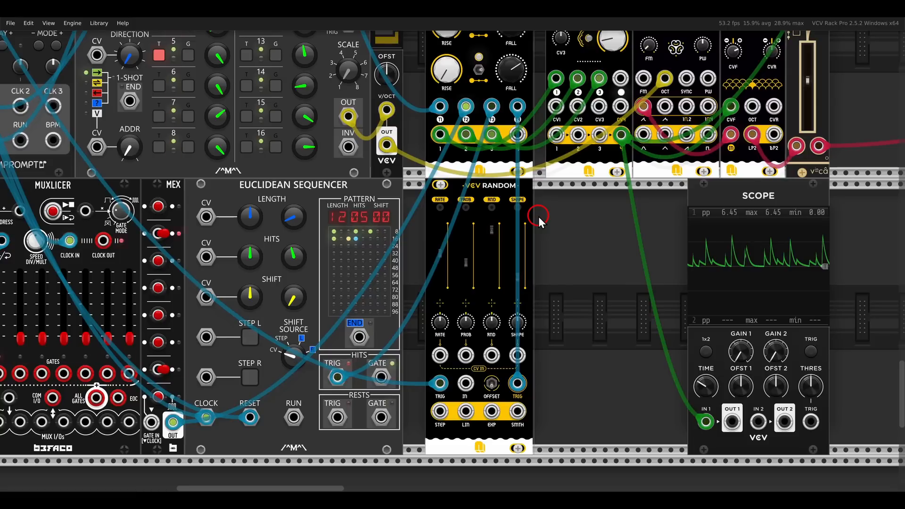
mouse_move(465, 264)
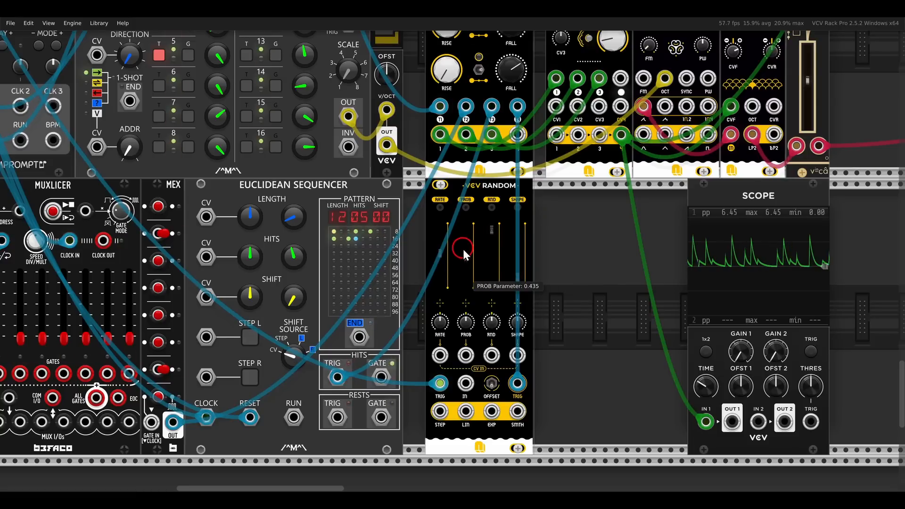
mouse_move(463, 249)
mouse_down()
mouse_move(459, 278)
mouse_move(454, 250)
mouse_move(452, 261)
mouse_up()
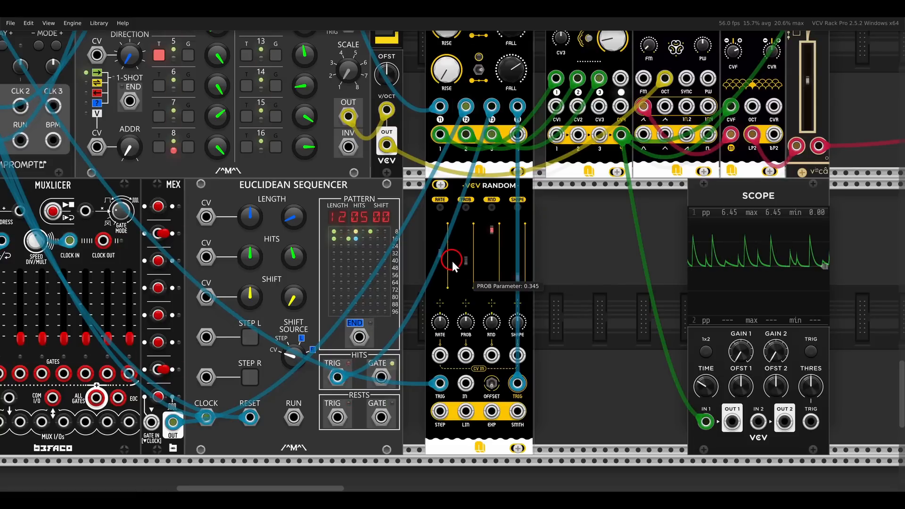
scroll(555, 221, down, 2)
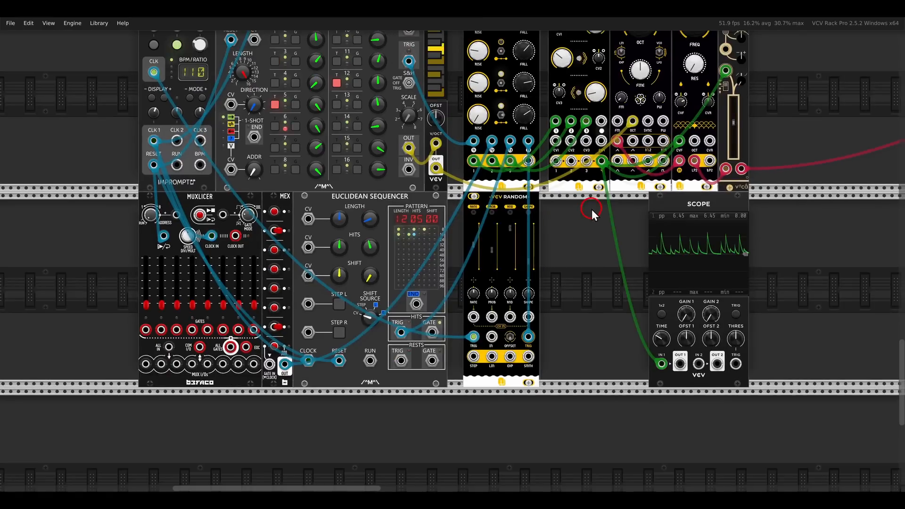
drag(593, 211, 523, 272)
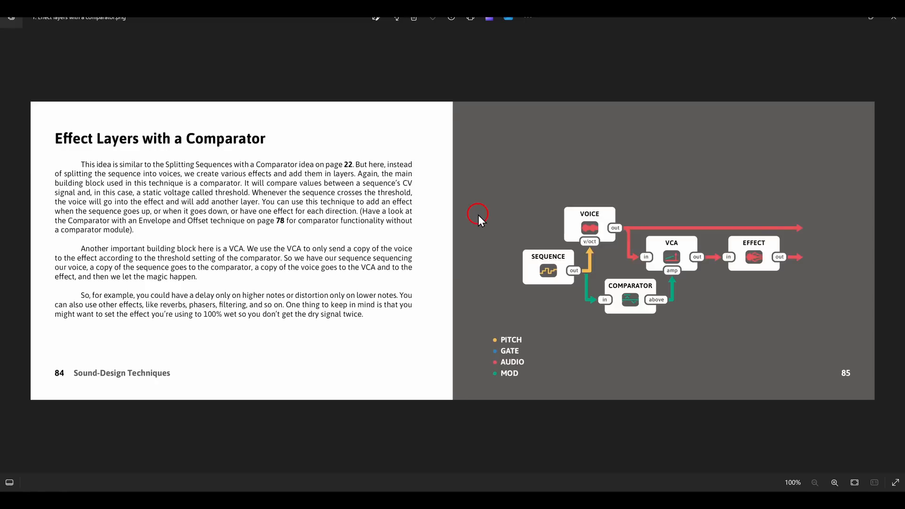
Switch to the Poly Grid patch in Bitwig Studio and start playback
click(412, 500)
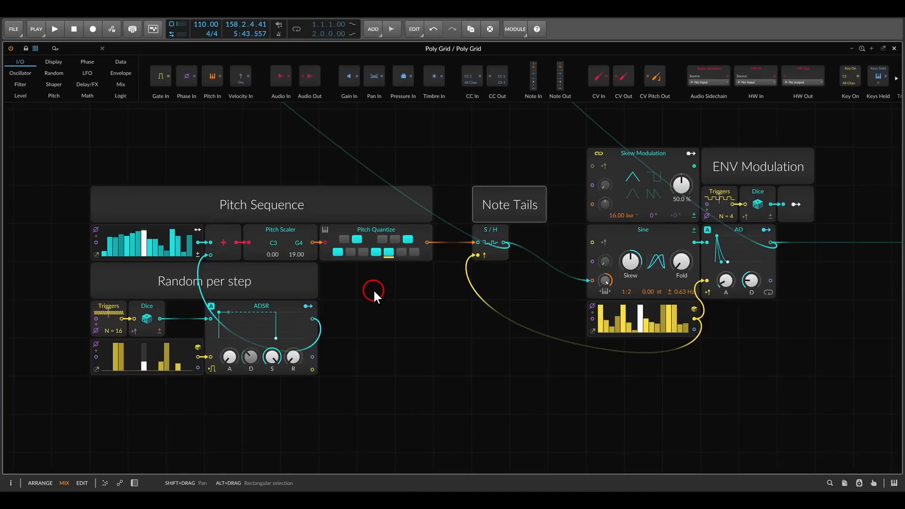
key(space)
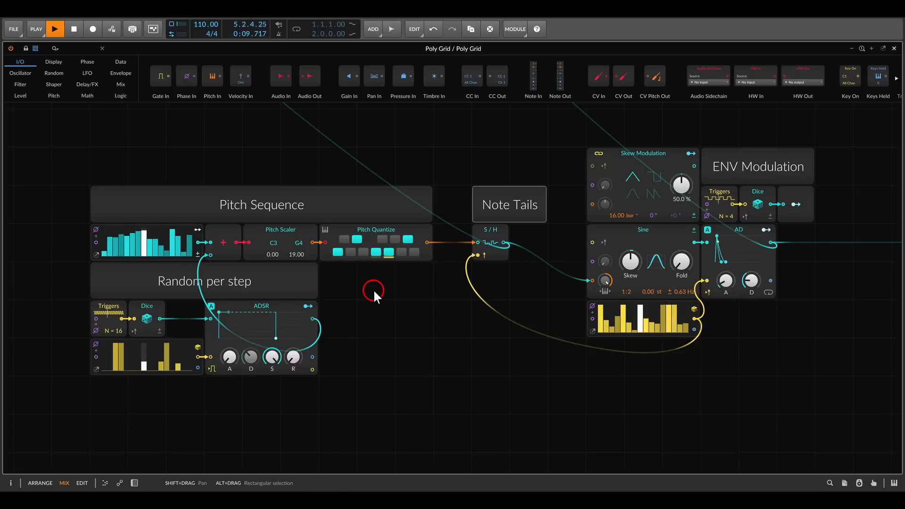
Examine the Pitch Sequence, Random per step and Note Tails sections of the patch
drag(345, 299, 539, 270)
scroll(477, 285, up, 1)
mouse_move(242, 177)
mouse_down()
mouse_move(292, 210)
mouse_move(414, 234)
mouse_up()
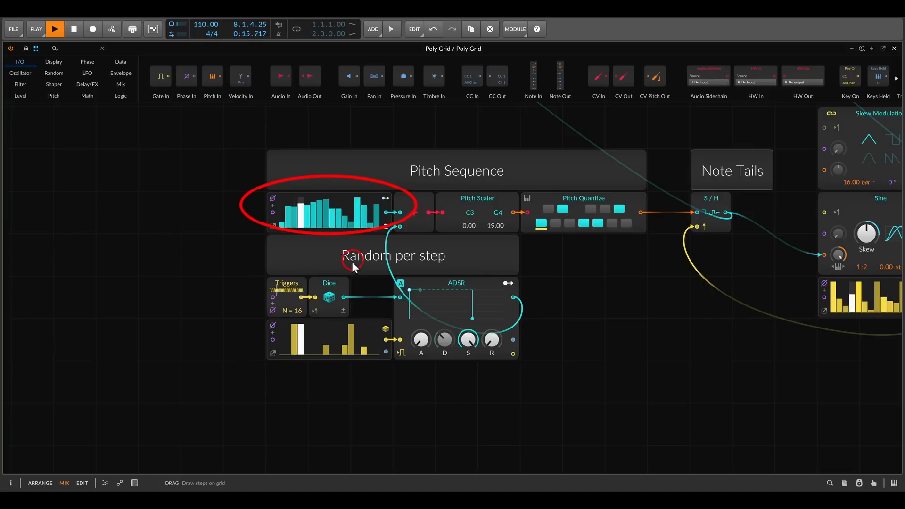
mouse_move(250, 273)
mouse_down()
mouse_move(445, 322)
mouse_move(562, 378)
mouse_up()
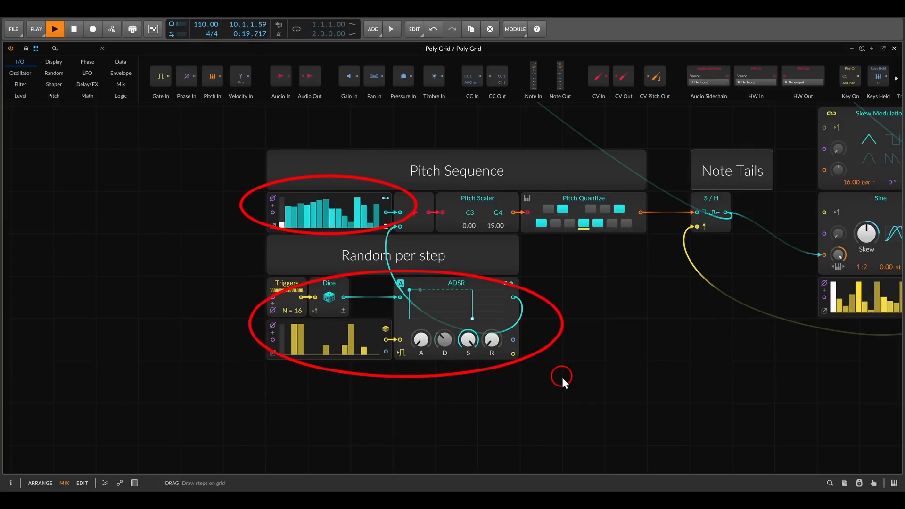
key(Escape)
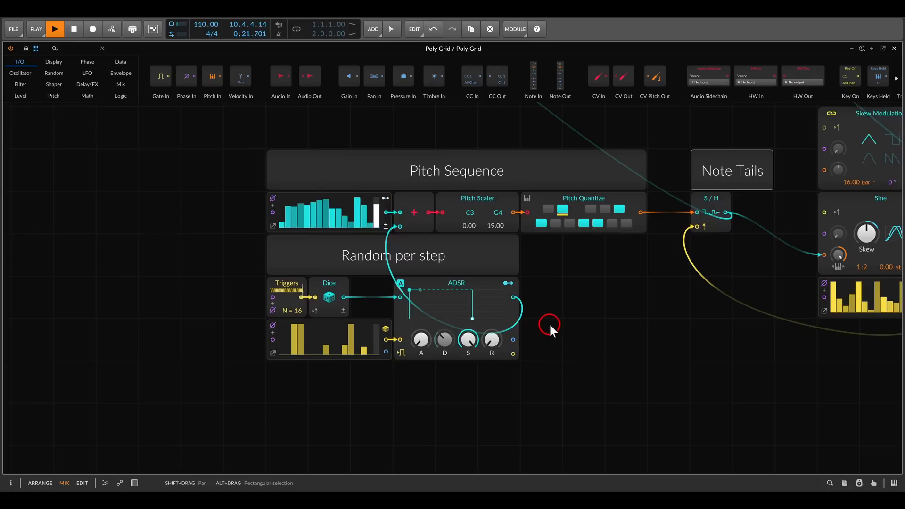
drag(428, 268, 477, 307)
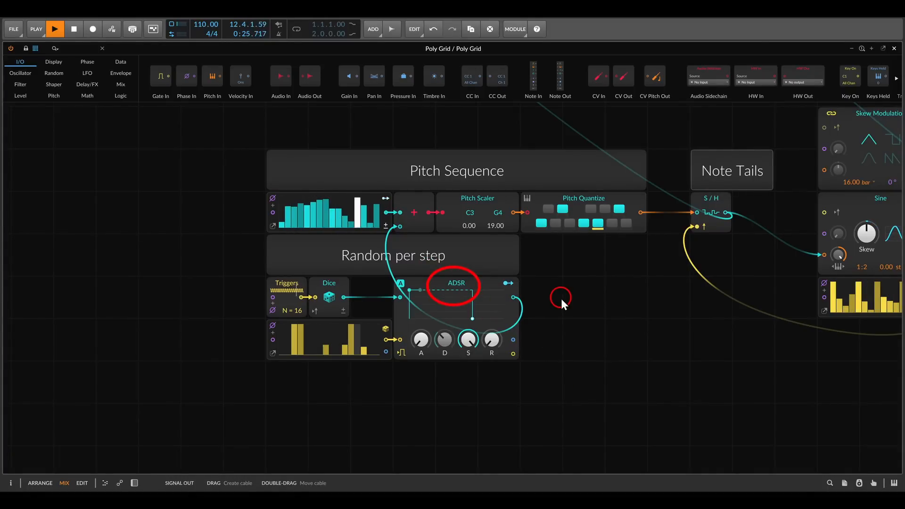
key(Escape)
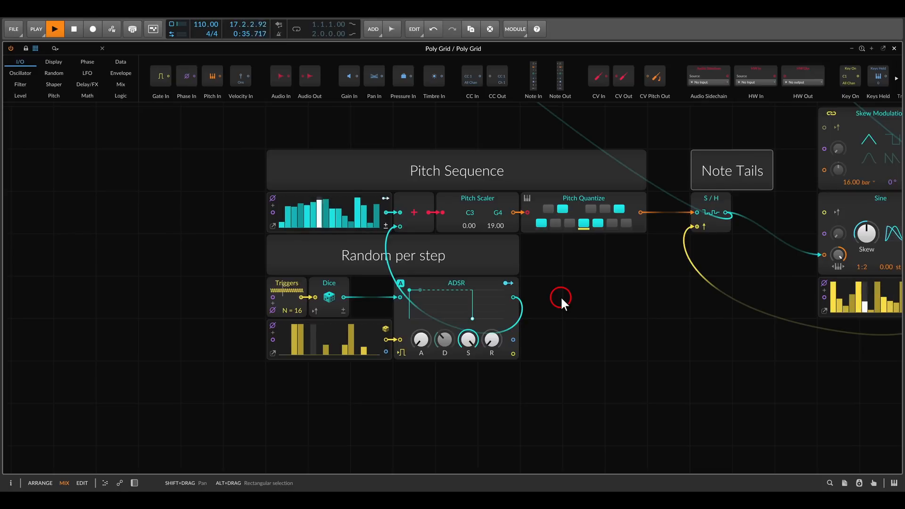
scroll(561, 297, down, 1)
drag(622, 289, 420, 291)
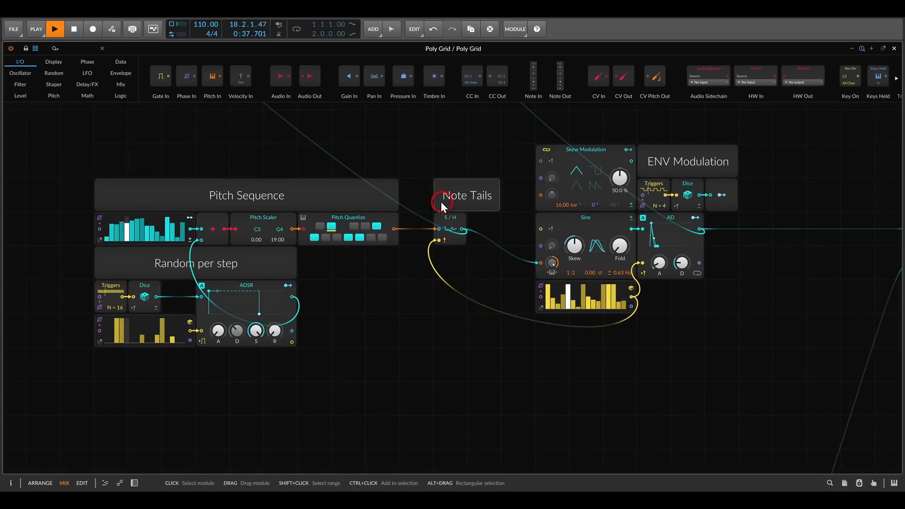
drag(448, 177, 481, 179)
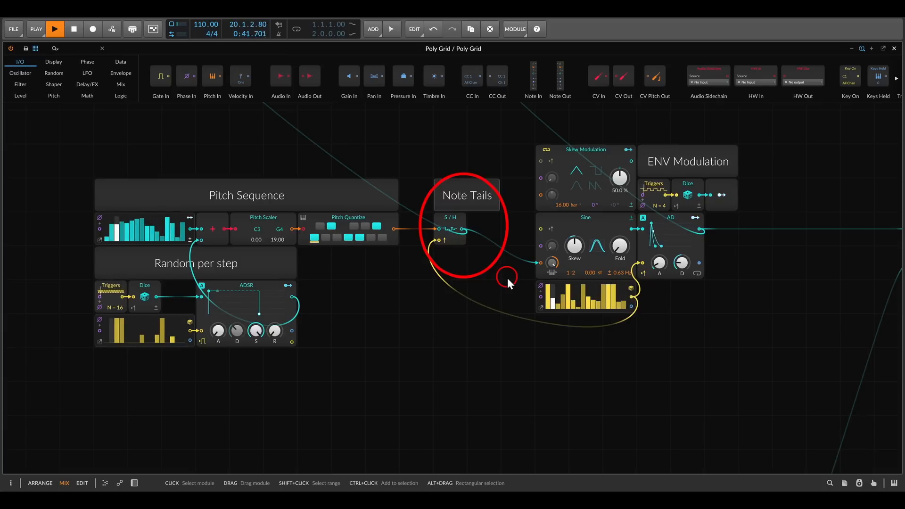
key(Escape)
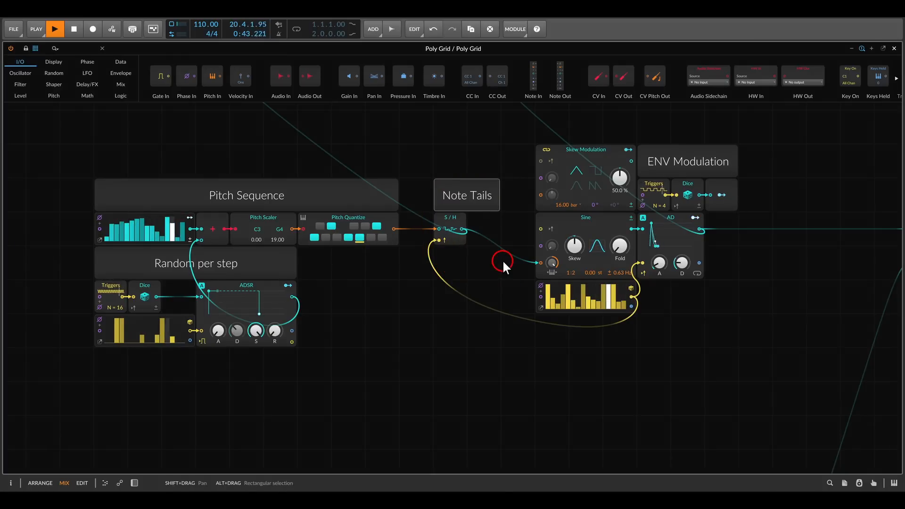
Connect the output of the Note Tails S/H module to the upper input of the comparator in the Comparator to Delay section
click(462, 217)
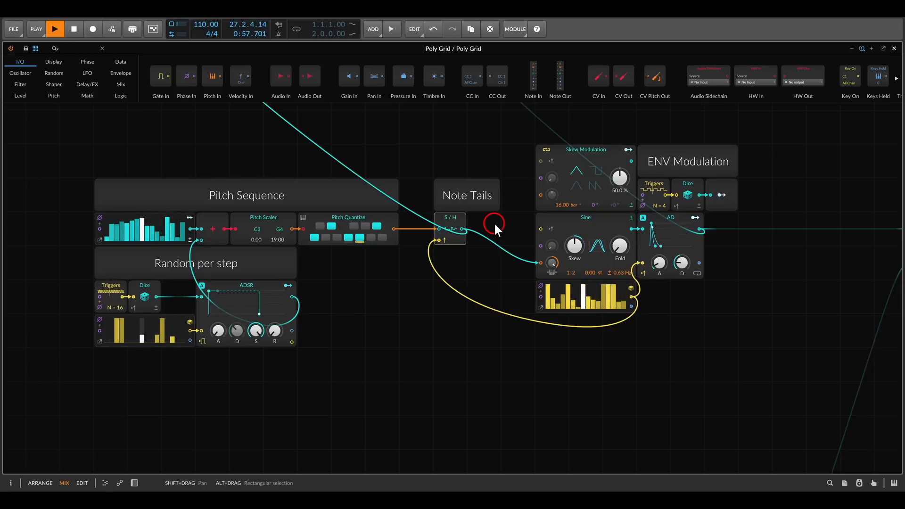
scroll(494, 222, down, 10)
scroll(597, 297, up, 1)
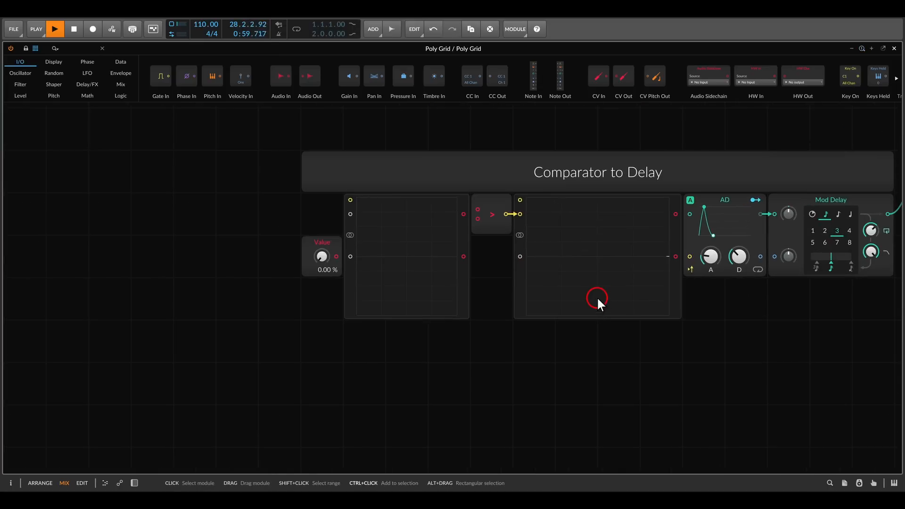
drag(597, 297, 495, 286)
drag(339, 158, 394, 221)
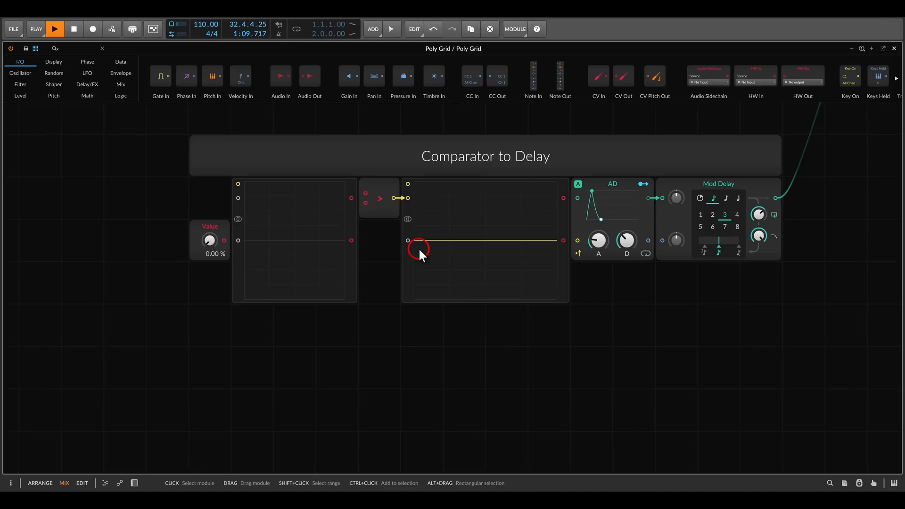
scroll(419, 247, down, 3)
drag(368, 170, 444, 266)
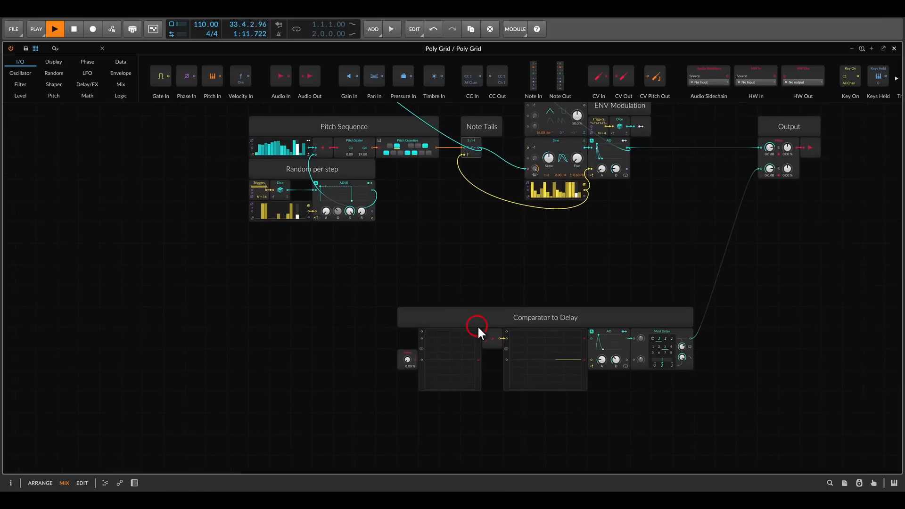
drag(484, 336, 479, 149)
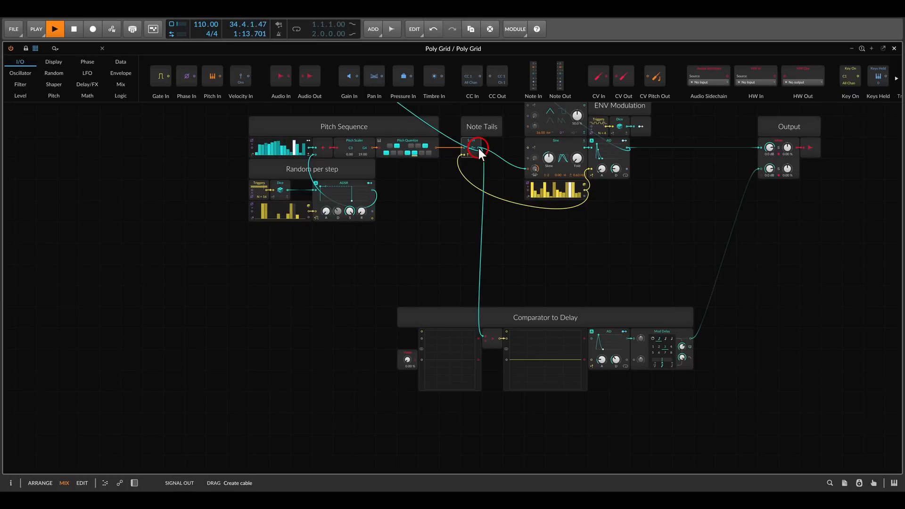
Connect the upper output of the first oscilloscope to the comparator's upper input in the Comparator to Delay section
drag(496, 307, 396, 255)
scroll(401, 269, up, 2)
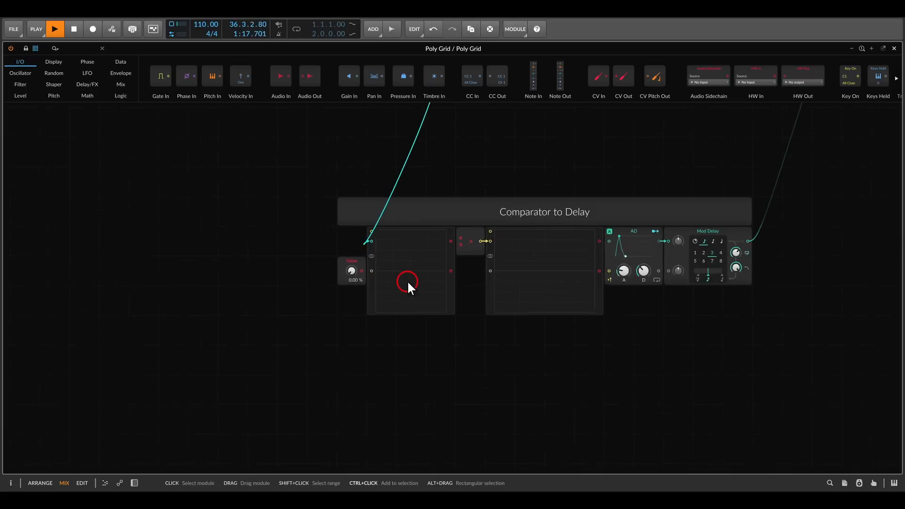
scroll(407, 282, up, 1)
drag(451, 234, 459, 231)
scroll(458, 231, up, 1)
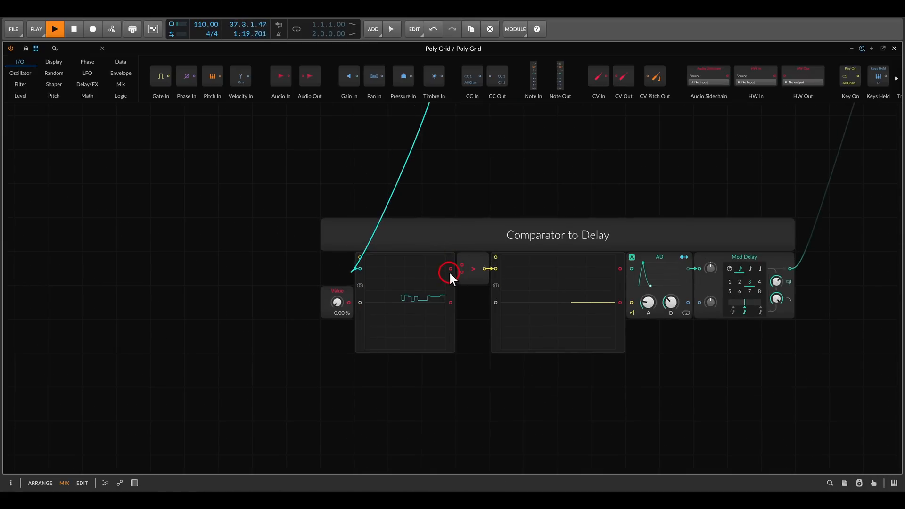
drag(451, 270, 461, 265)
scroll(405, 317, up, 1)
mouse_move(410, 317)
mouse_down()
mouse_move(439, 252)
mouse_move(391, 215)
mouse_move(355, 213)
mouse_move(455, 238)
mouse_move(505, 273)
mouse_up()
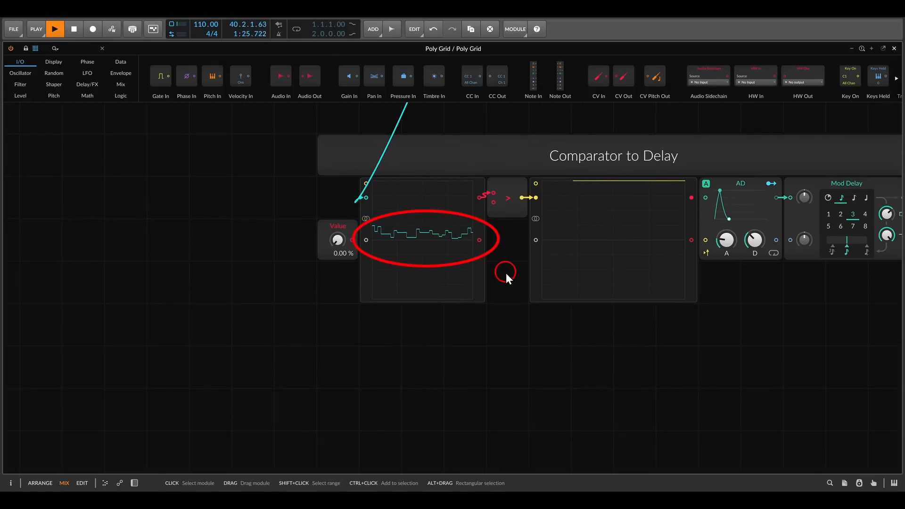
key(Escape)
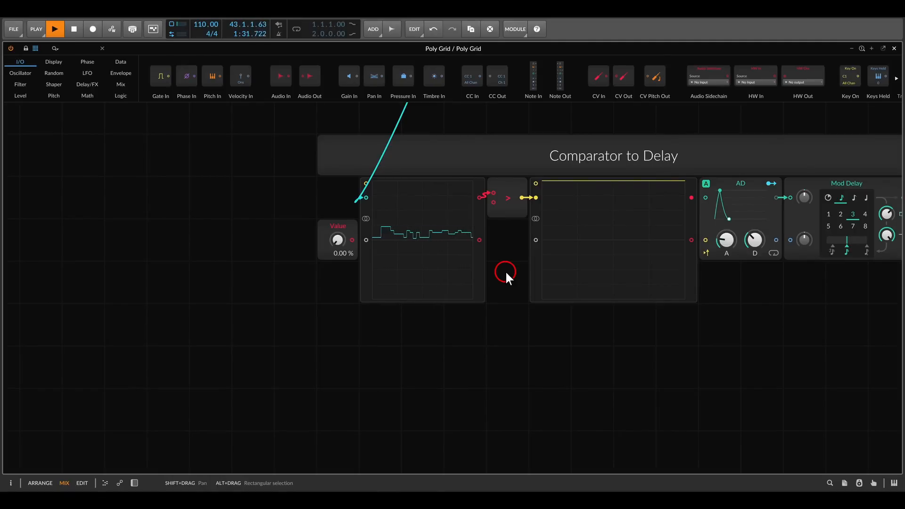
Examine the Effect Layers with a Comparator diagram and the Répression module's In jack and Threshold knob, then return to the Poly Grid patch
click(545, 500)
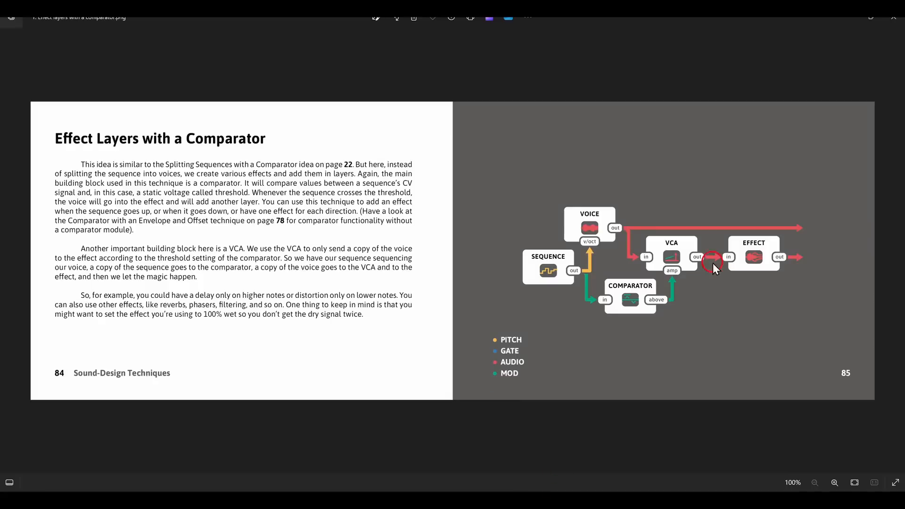
click(896, 251)
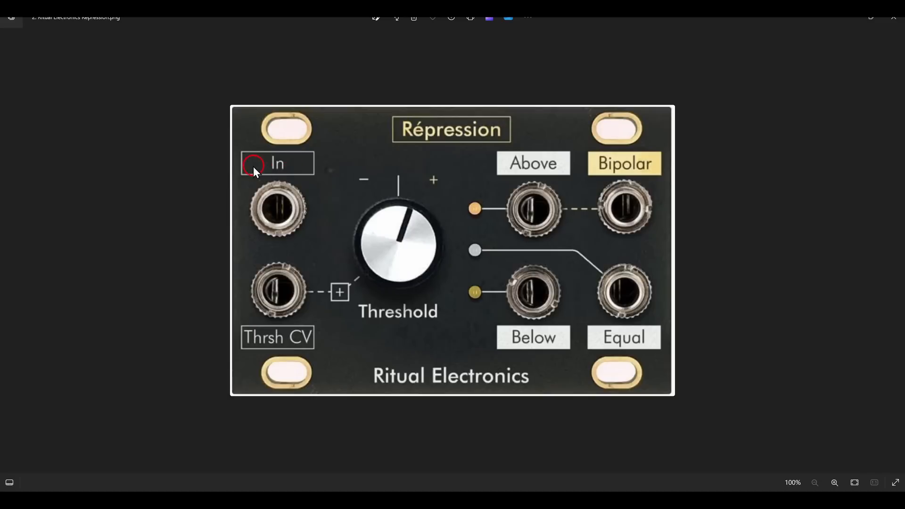
drag(228, 171, 321, 245)
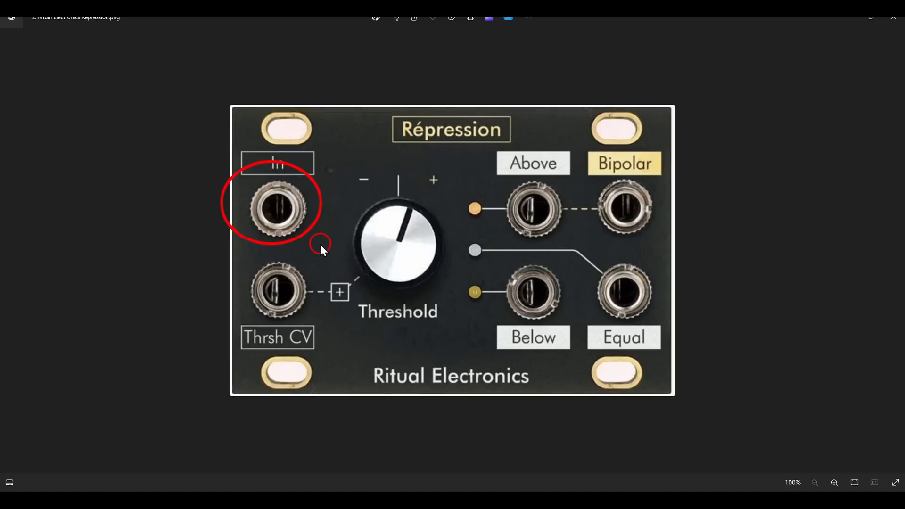
drag(376, 238, 451, 325)
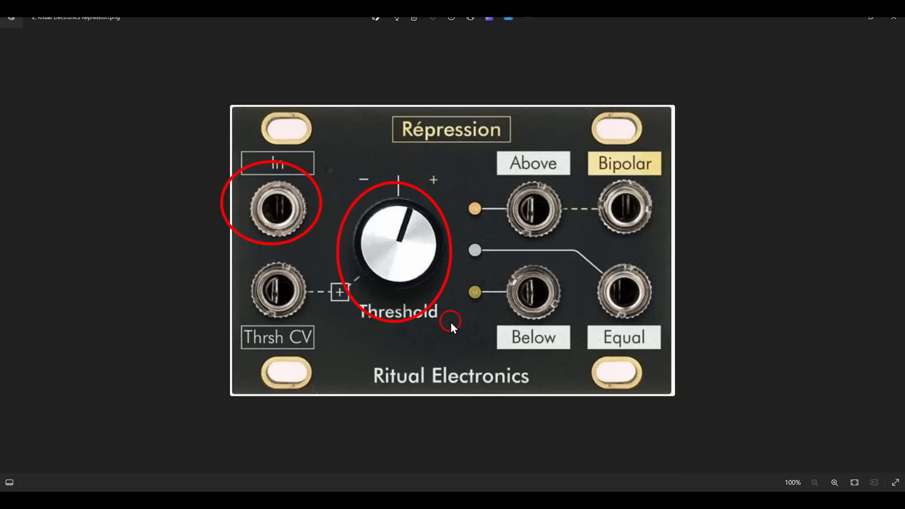
key(Escape)
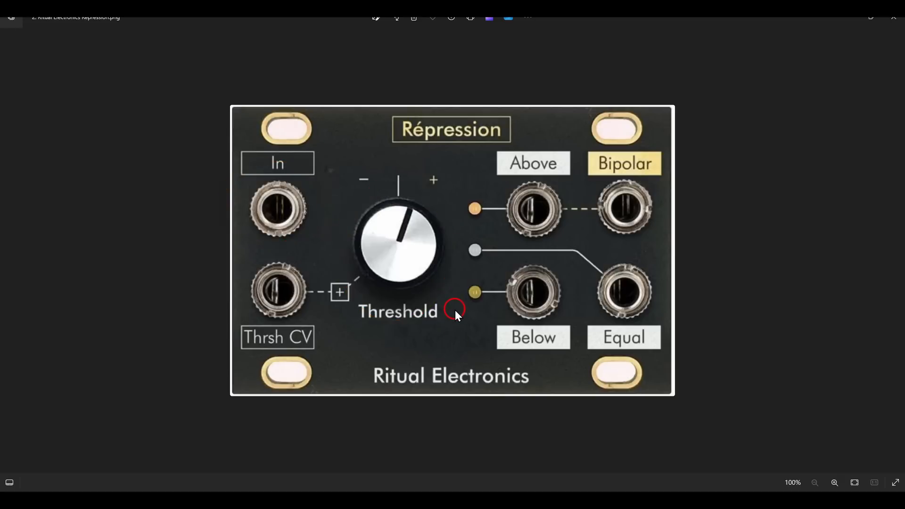
key(alt+Tab)
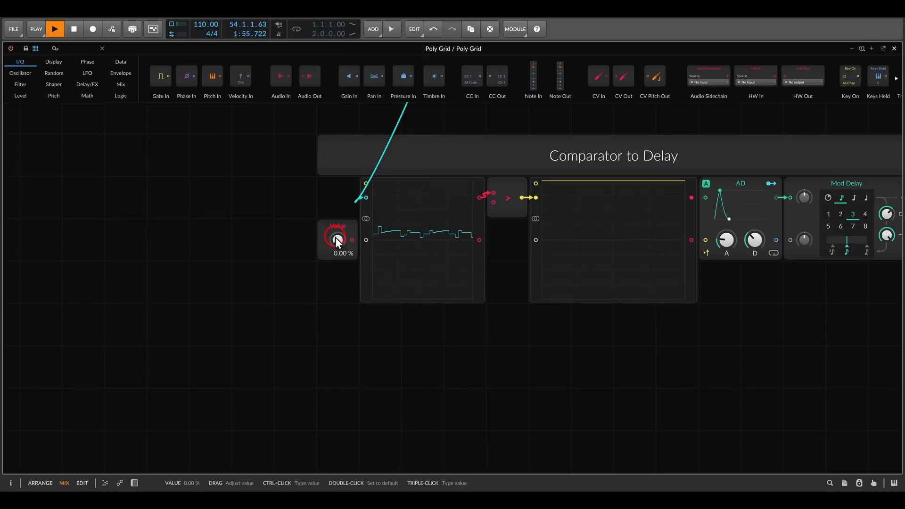
Connect the Value module's output to the first oscilloscope's lower input and try its knob, ending at 0.00 %
drag(309, 211, 369, 276)
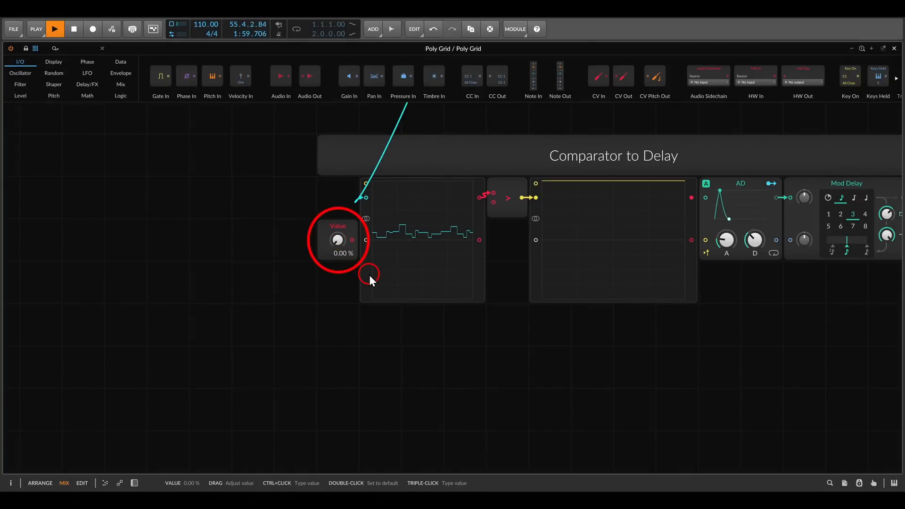
key(Escape)
key(ctrl+plus)
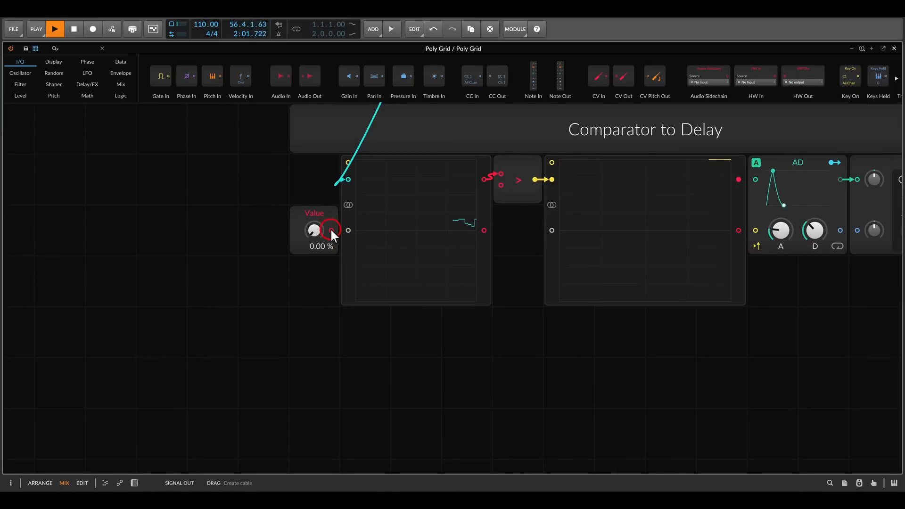
mouse_move(332, 231)
mouse_down()
mouse_move(347, 232)
mouse_move(315, 217)
mouse_move(317, 280)
mouse_up()
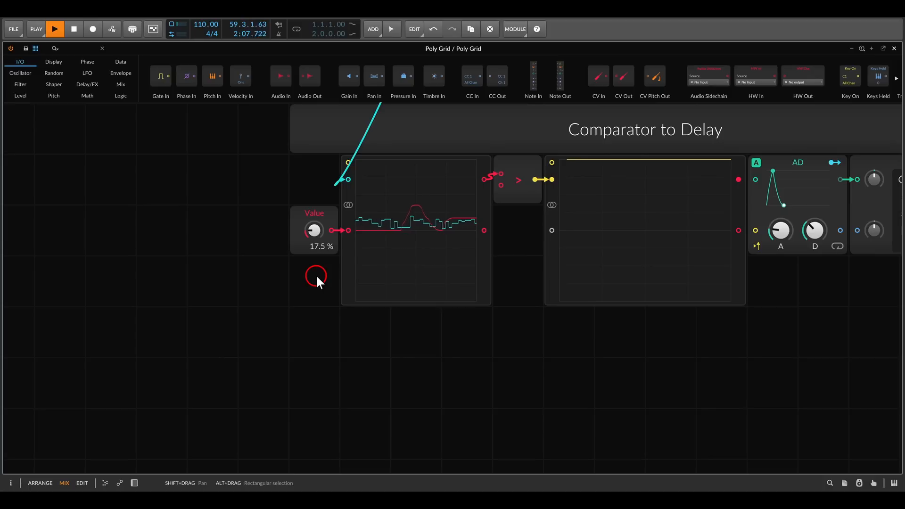
drag(315, 231, 315, 254)
scroll(353, 301, up, 1)
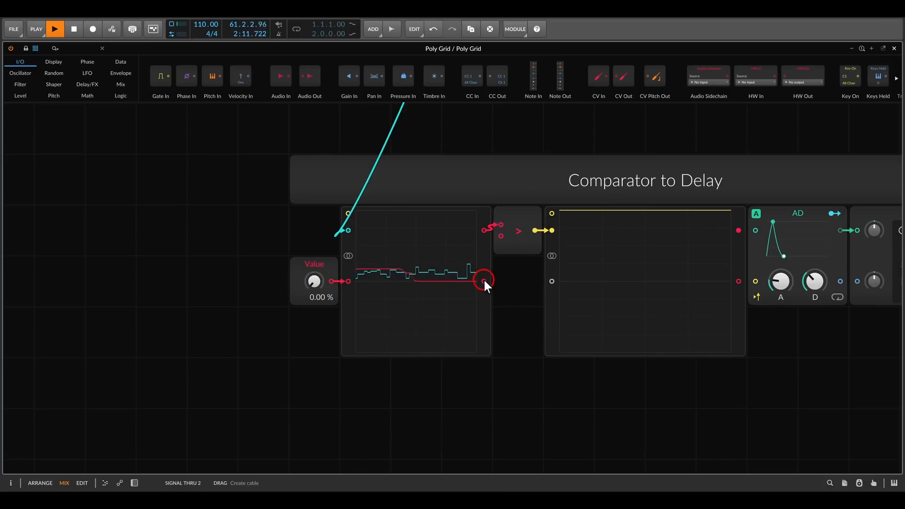
Connect the first oscilloscope's lower output to the comparator's lower input and set the threshold Value to 15.0 %
drag(484, 282, 501, 236)
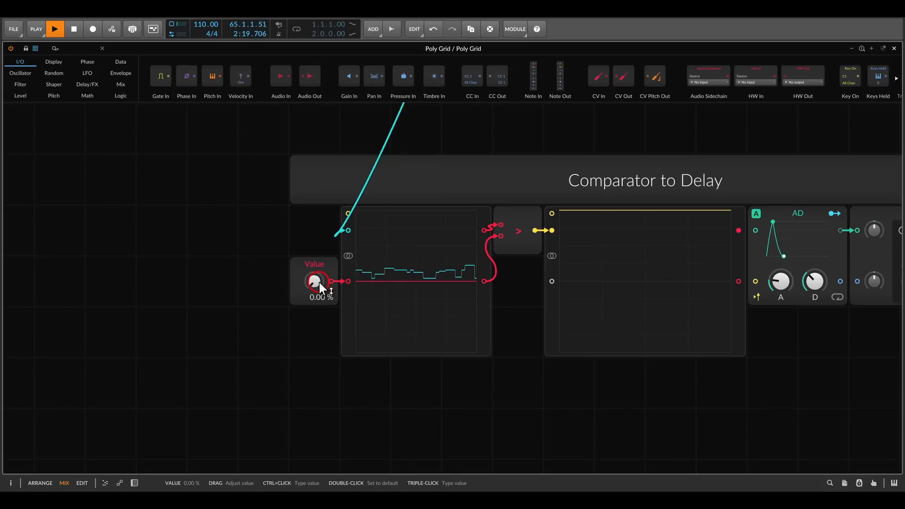
mouse_move(319, 282)
mouse_down()
mouse_move(319, 258)
mouse_move(318, 295)
mouse_up()
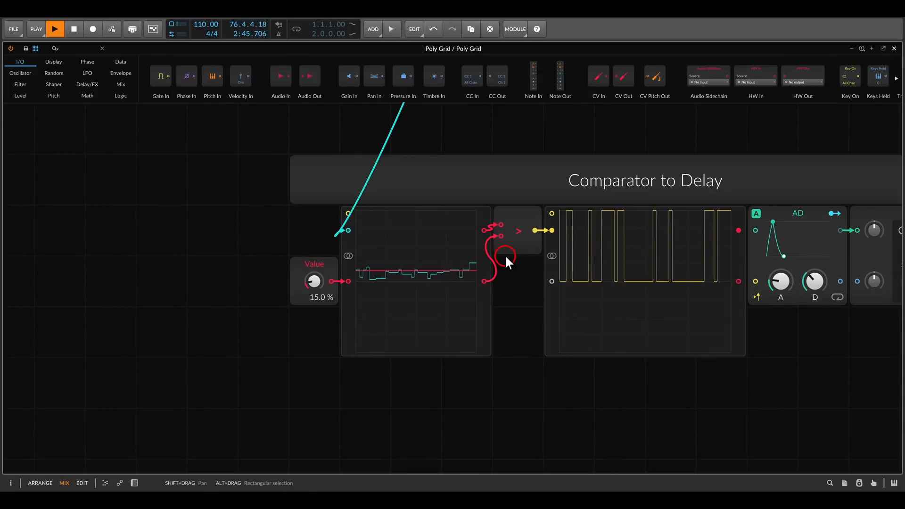
click(420, 260)
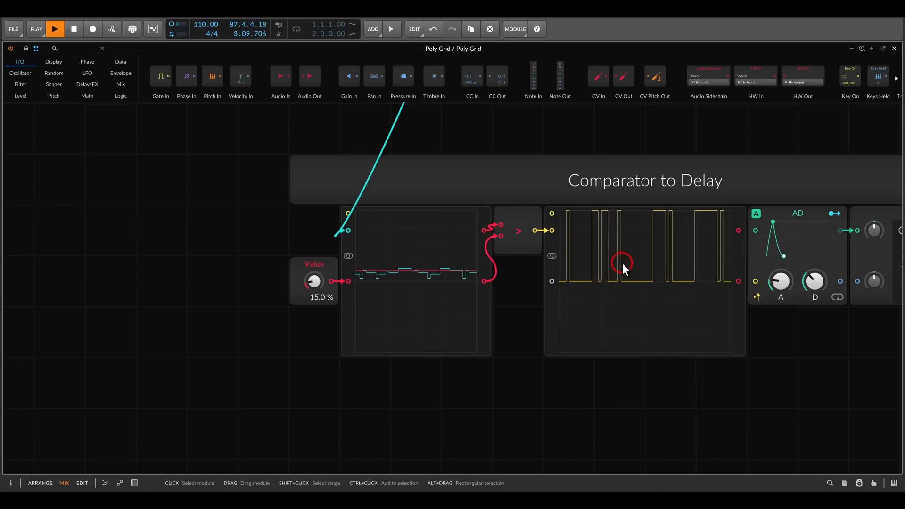
Check the voice-to-VCA routing in the diagram and connect the Sine voice's AD output to the AD signal input in Comparator to Delay
drag(701, 256, 473, 252)
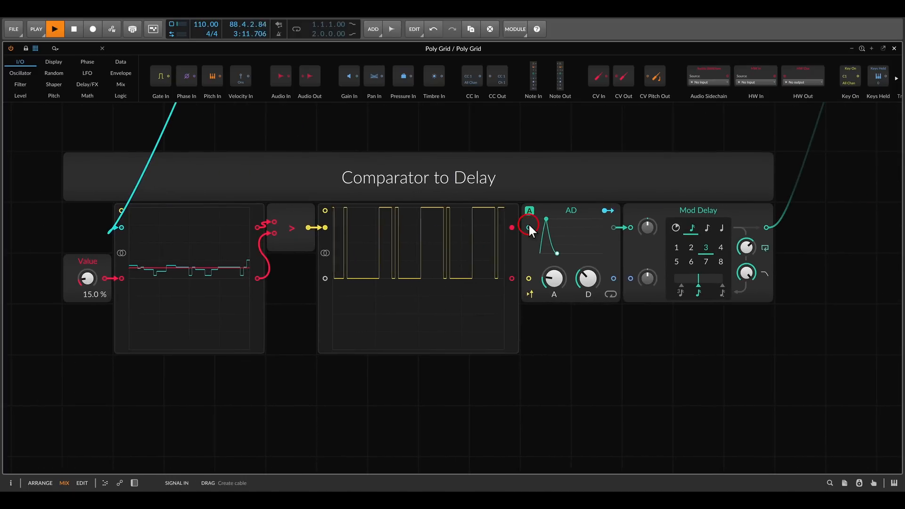
scroll(529, 225, down, 2)
drag(548, 210, 462, 198)
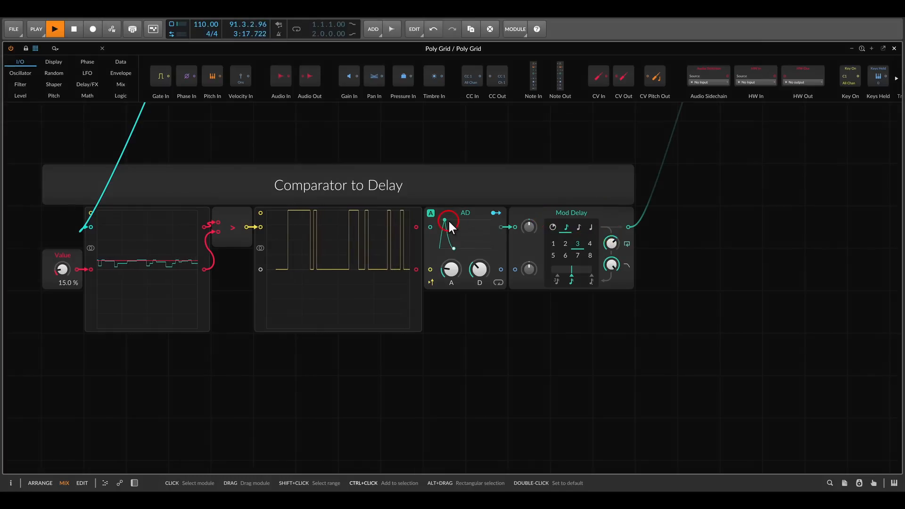
scroll(449, 221, down, 3)
drag(436, 149, 499, 271)
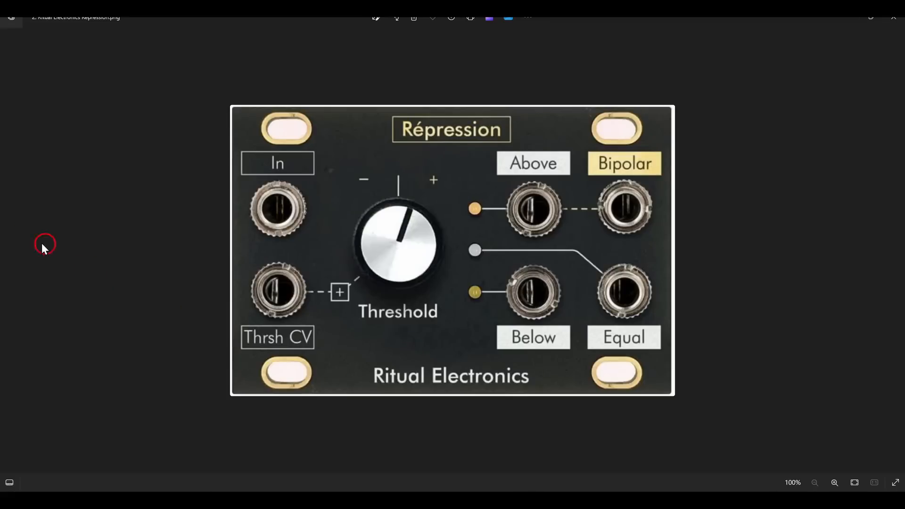
click(8, 246)
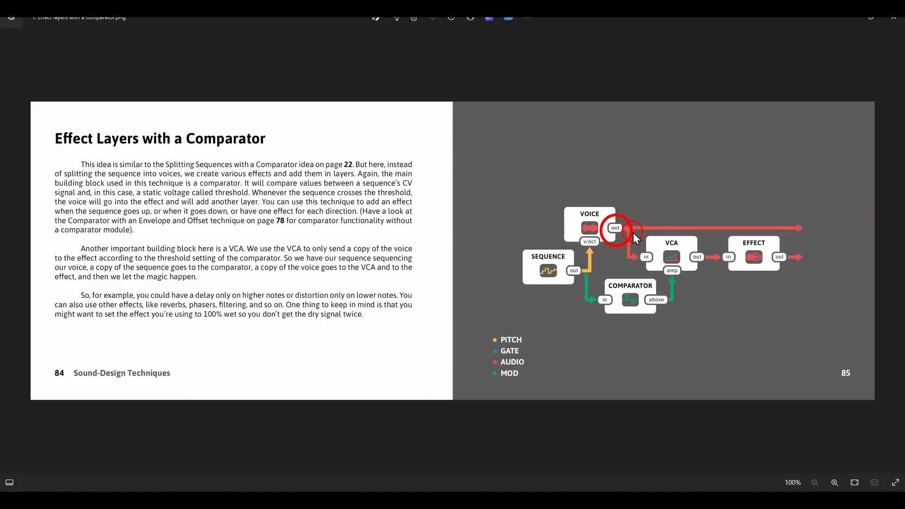
drag(632, 233, 706, 283)
click(453, 500)
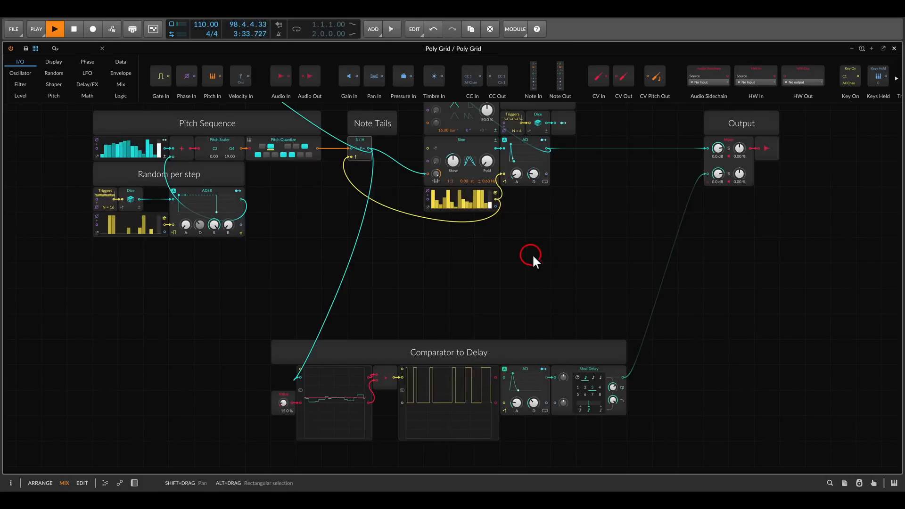
drag(504, 377, 546, 149)
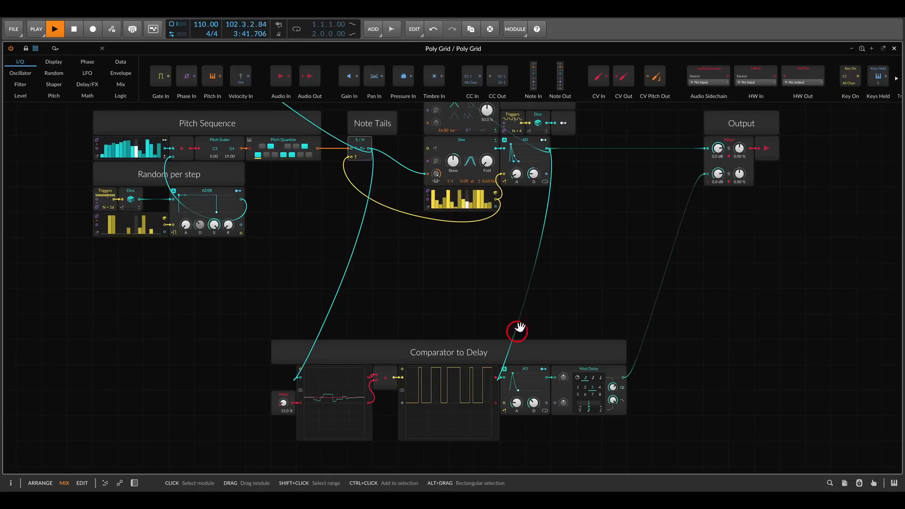
Connect the second oscilloscope's upper output to the gate input of the AD module in the Comparator to Delay section
drag(516, 331, 515, 292)
scroll(514, 290, up, 4)
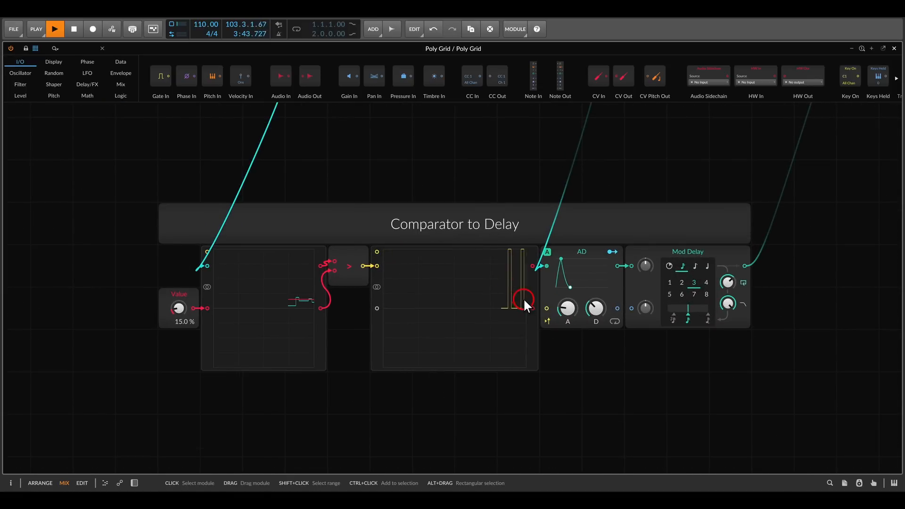
drag(547, 307, 532, 266)
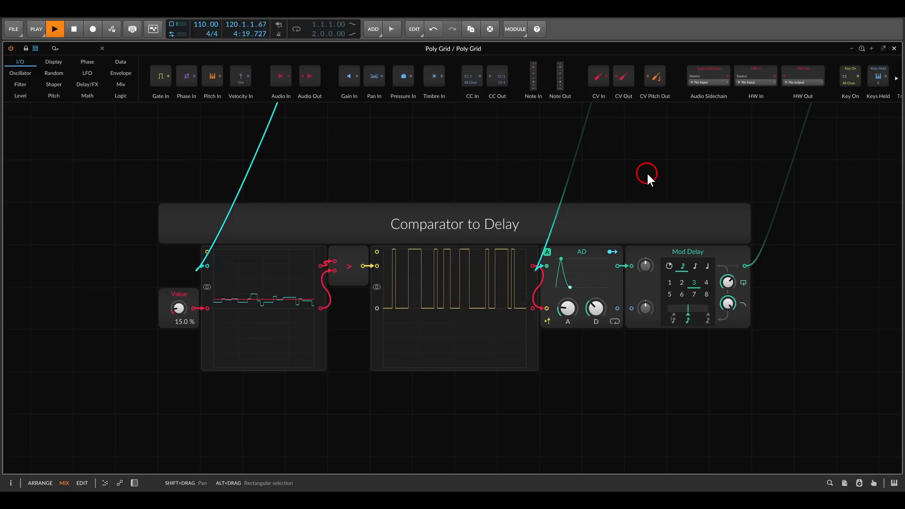
Examine the Comparator to FX Chain section, including its comparator, AD envelope, Hard Clip, Mod Delay and Phaser+ modules
scroll(647, 171, down, 3)
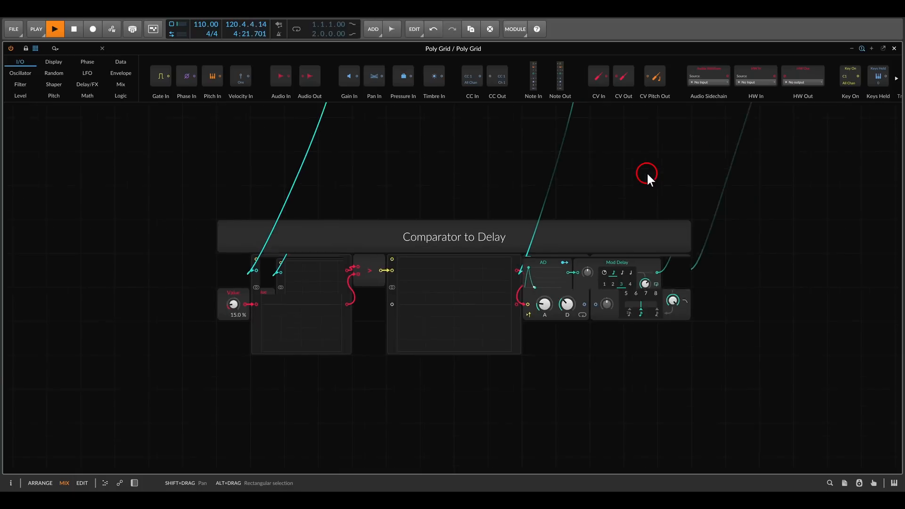
drag(541, 136, 654, 367)
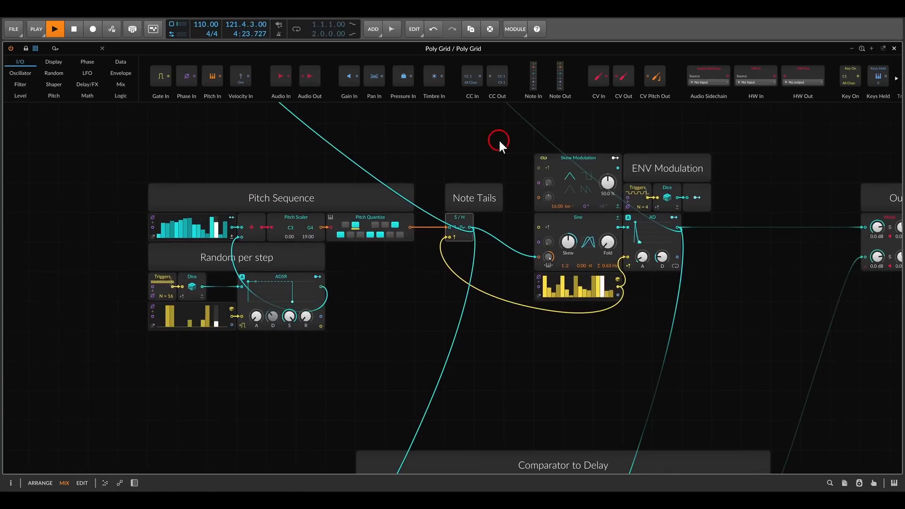
drag(502, 144, 604, 339)
drag(574, 229, 581, 296)
scroll(573, 241, up, 1)
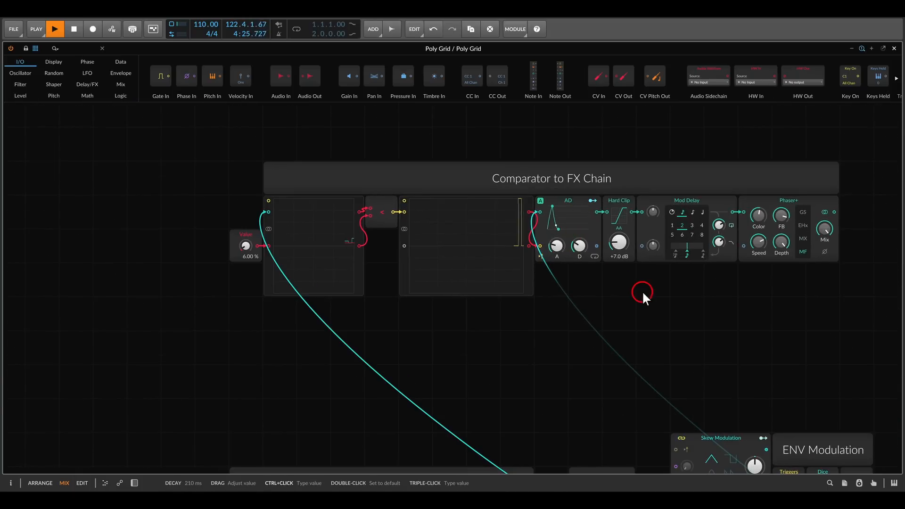
drag(643, 291, 612, 285)
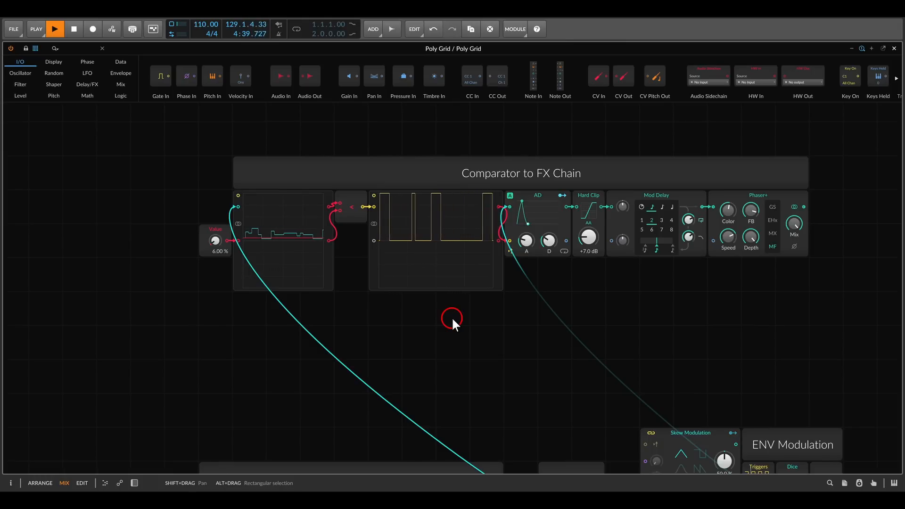
drag(514, 301, 433, 301)
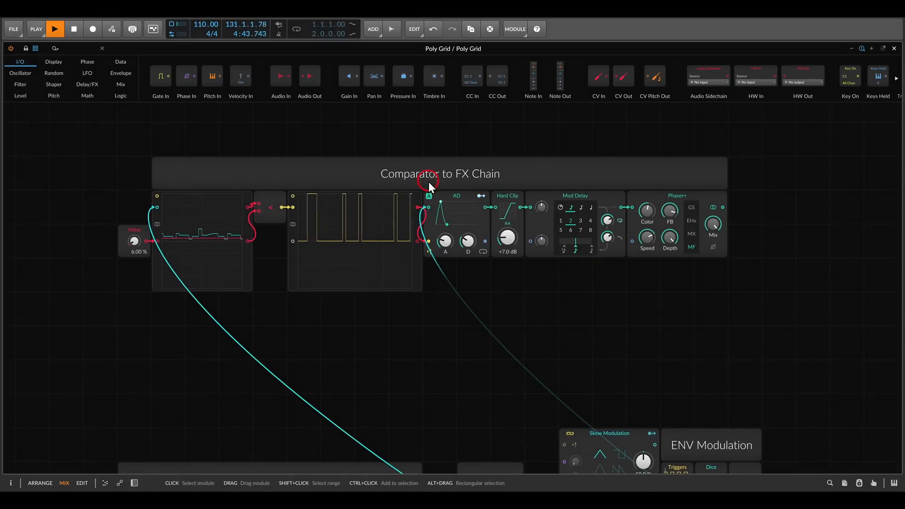
drag(429, 181, 475, 213)
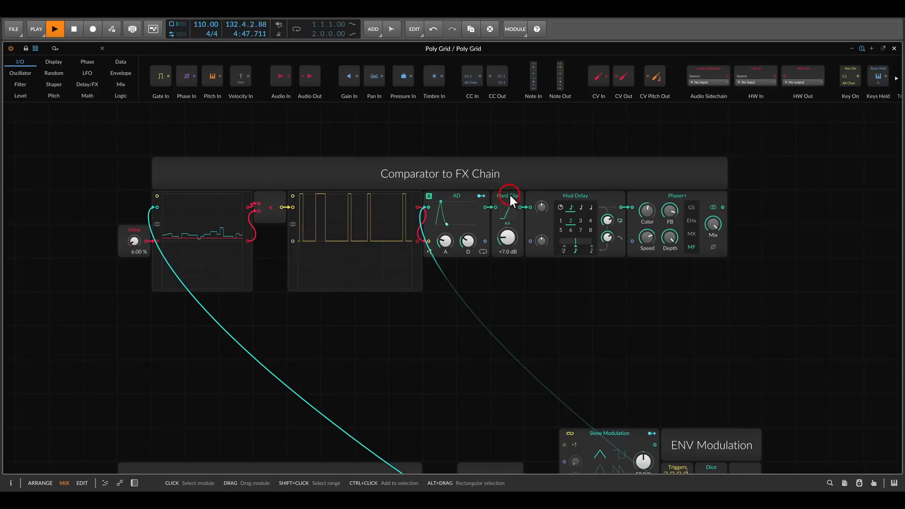
mouse_move(486, 174)
mouse_down()
mouse_move(519, 206)
mouse_move(549, 186)
mouse_move(595, 208)
mouse_up()
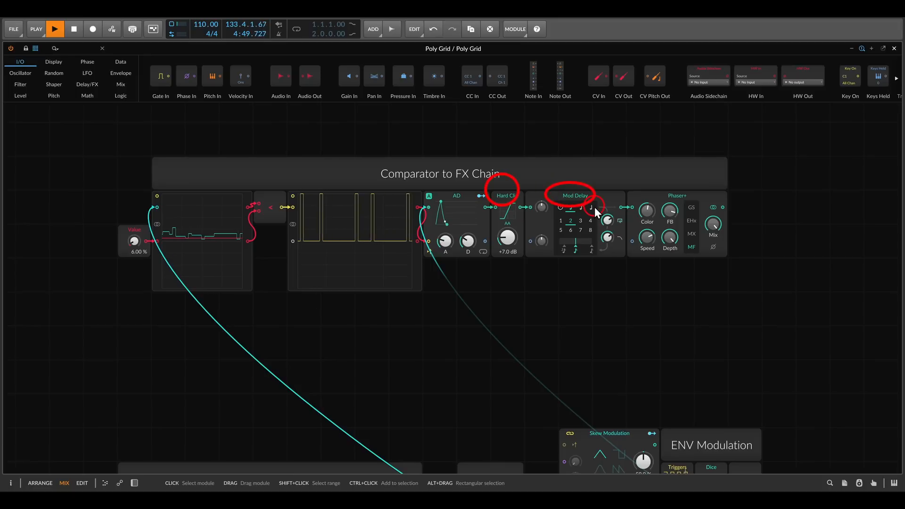
drag(658, 182, 709, 216)
key(Escape)
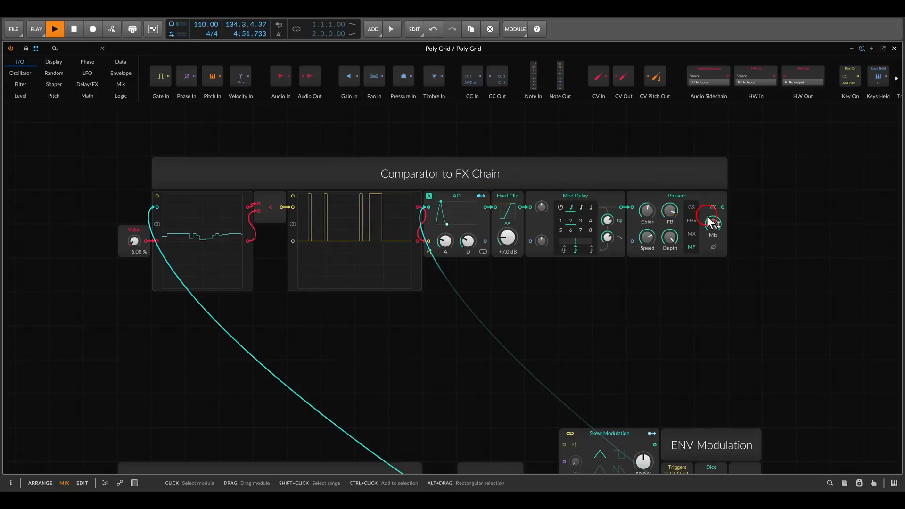
Connect the Phaser+ output of the Comparator to FX Chain section to a third channel of the Output mixer
drag(707, 364, 579, 273)
scroll(583, 275, down, 1)
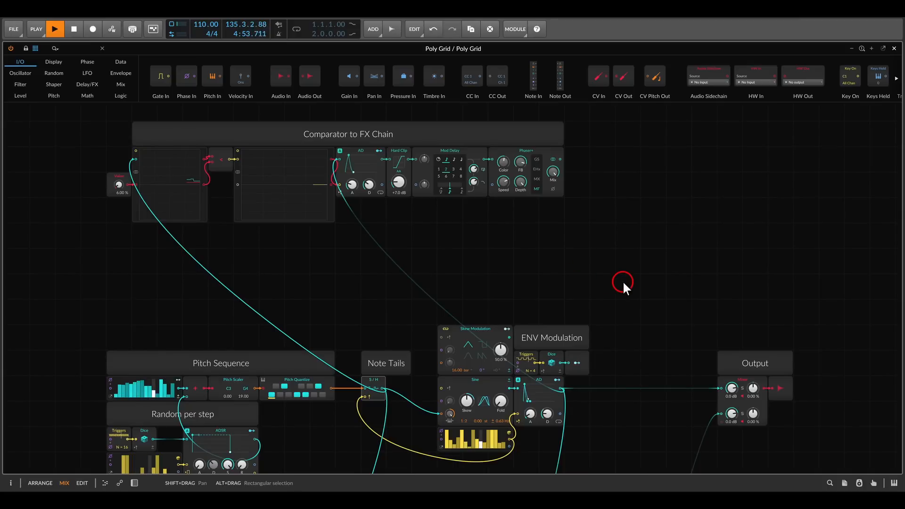
drag(635, 289, 586, 239)
drag(511, 106, 670, 373)
scroll(562, 341, down, 2)
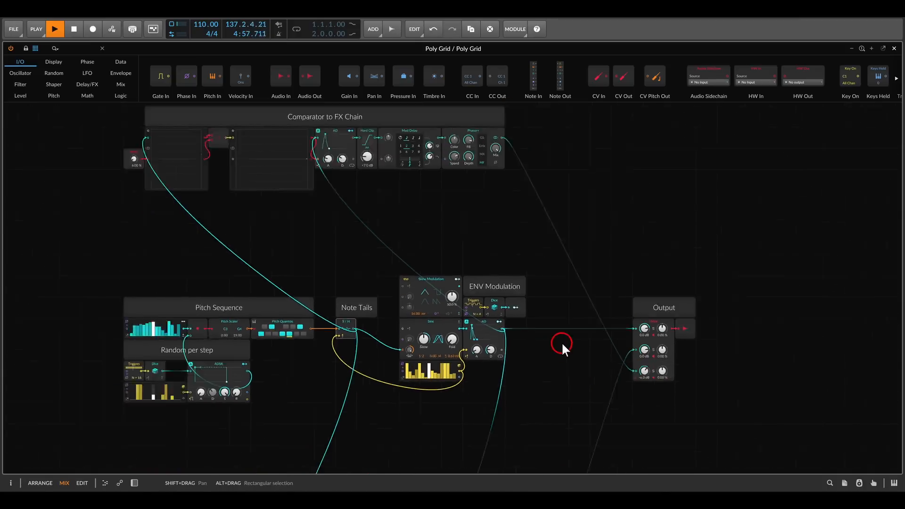
drag(561, 341, 607, 315)
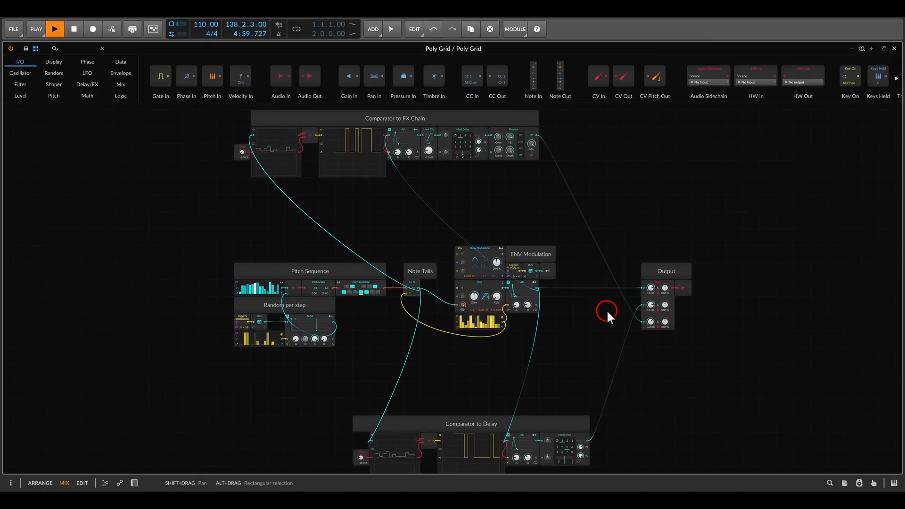